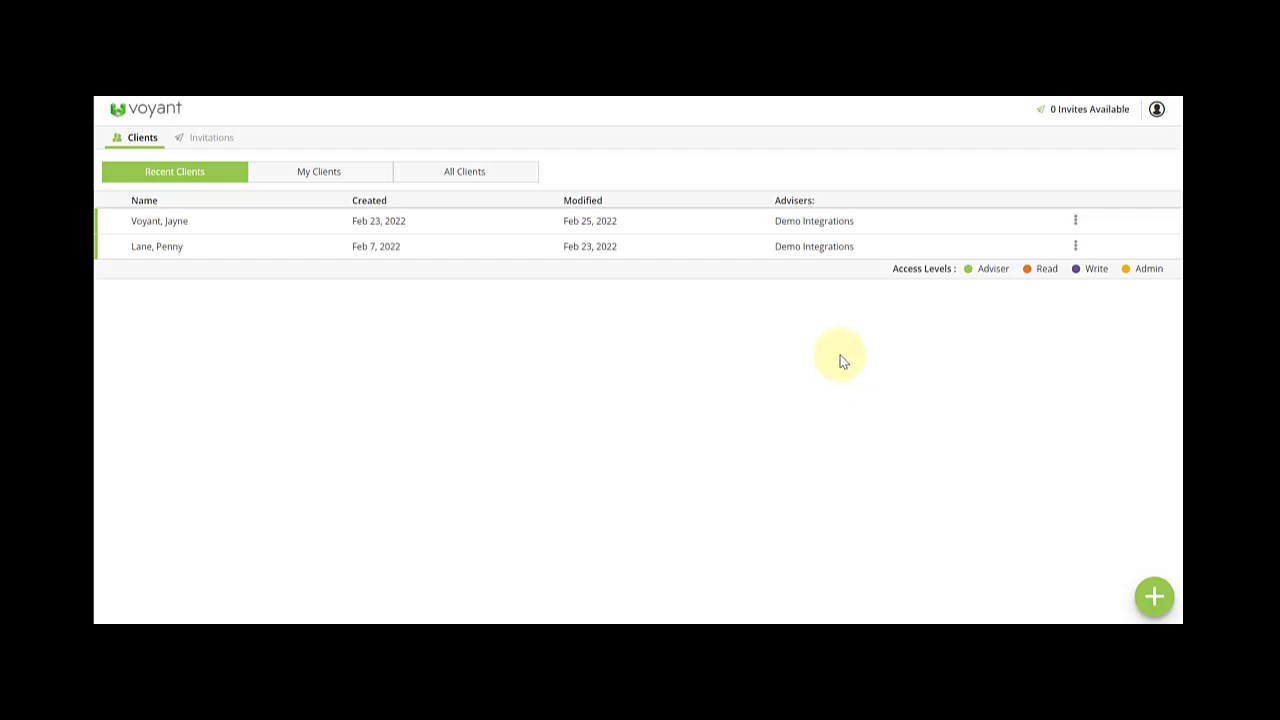
# Step: Start importing a client from the Salesforce FSC UK (PROD) integration, search for first name demo and select the Demo Account record
pyautogui.click(1155, 600)
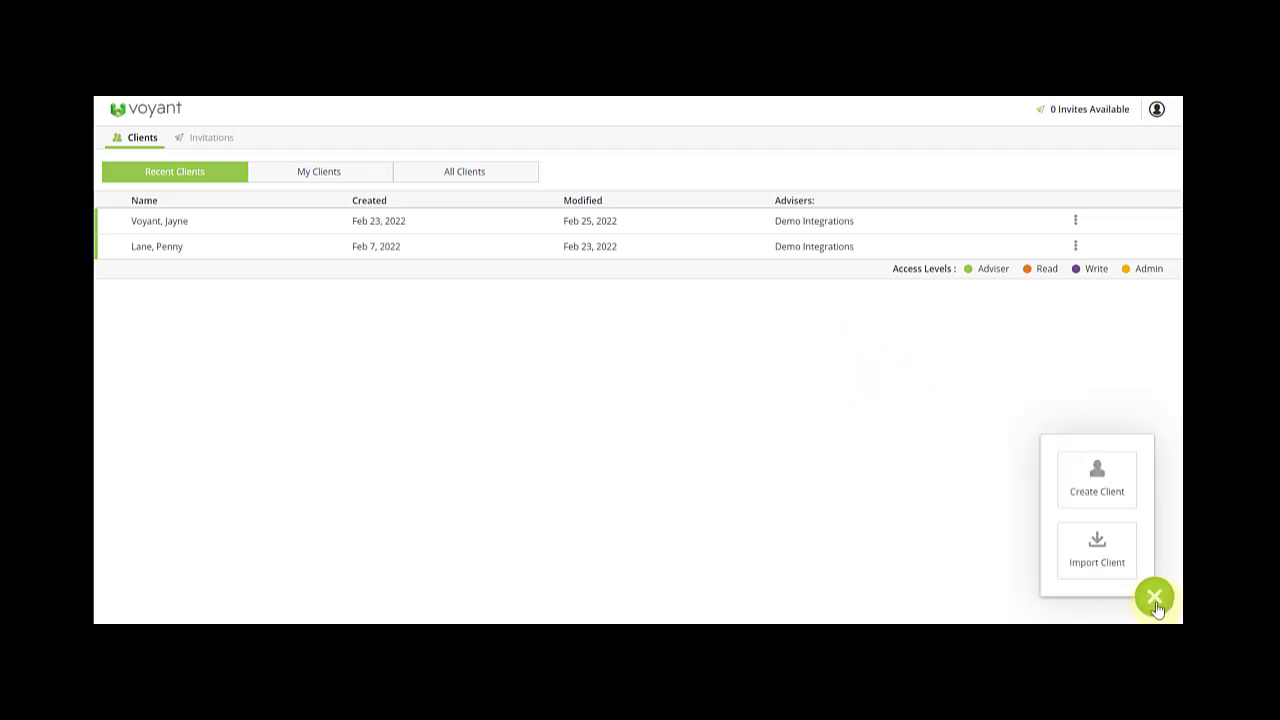
pyautogui.click(1100, 566)
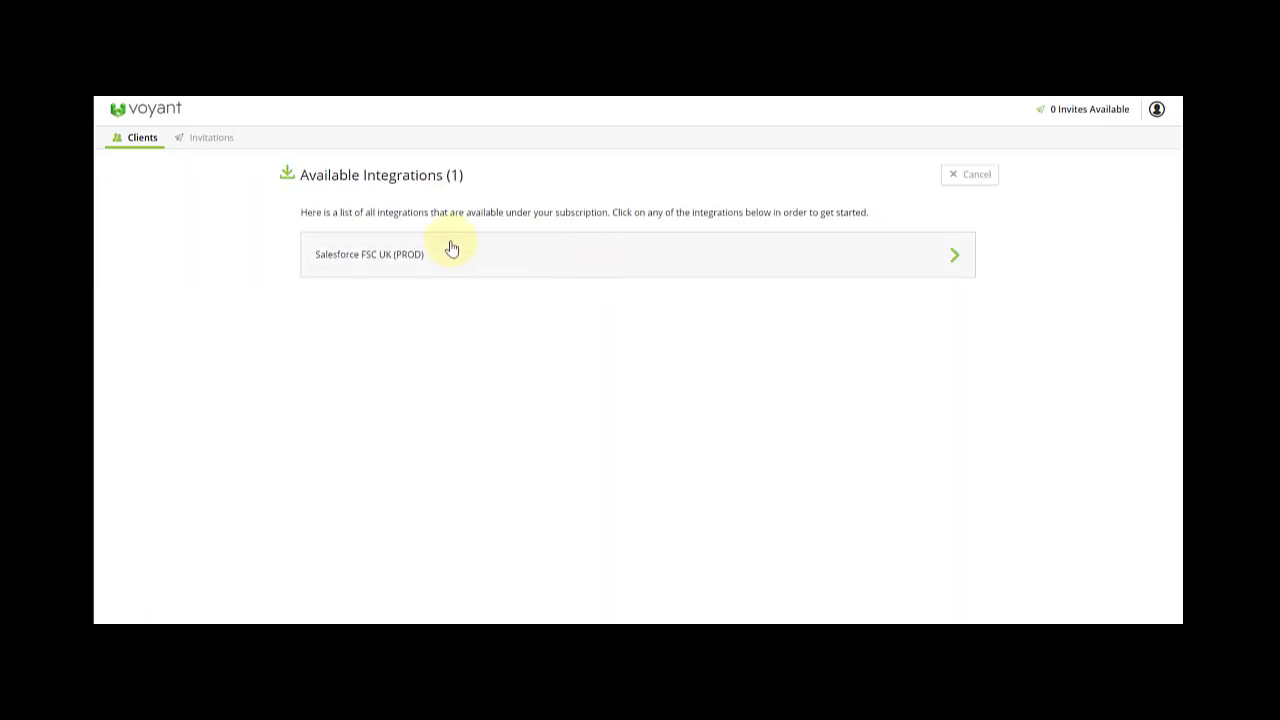
pyautogui.click(456, 271)
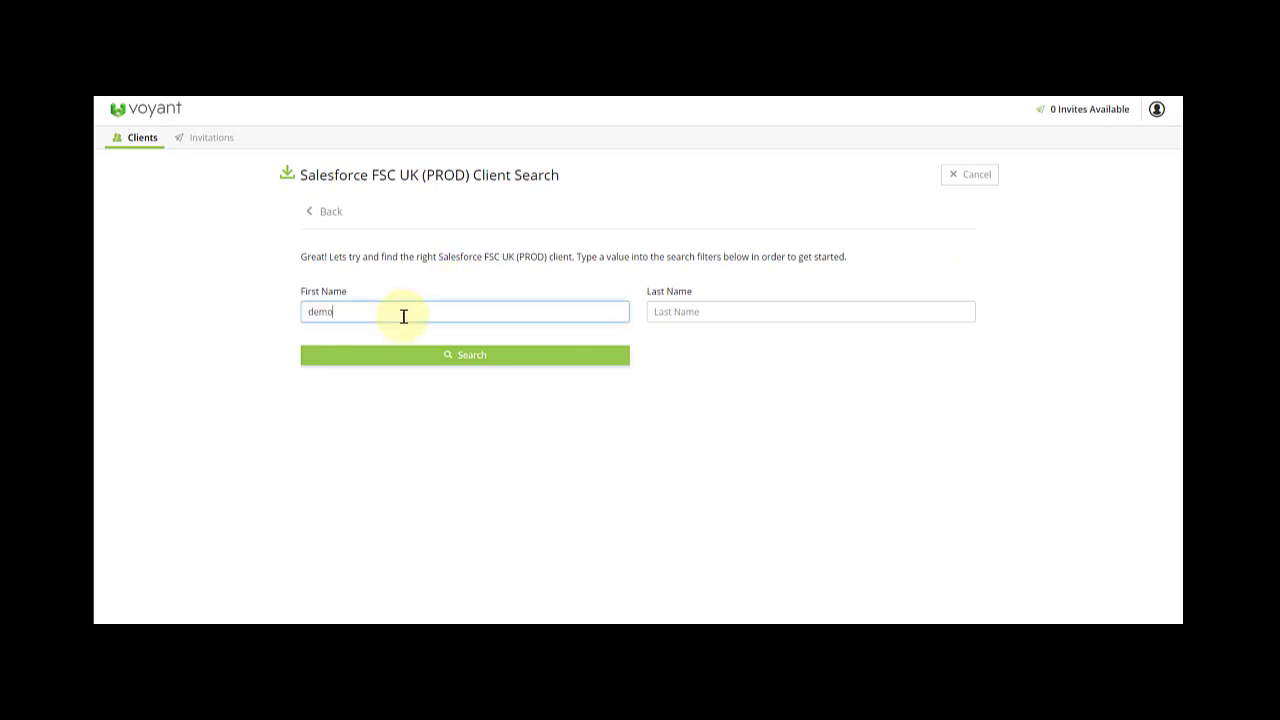
pyautogui.click(466, 360)
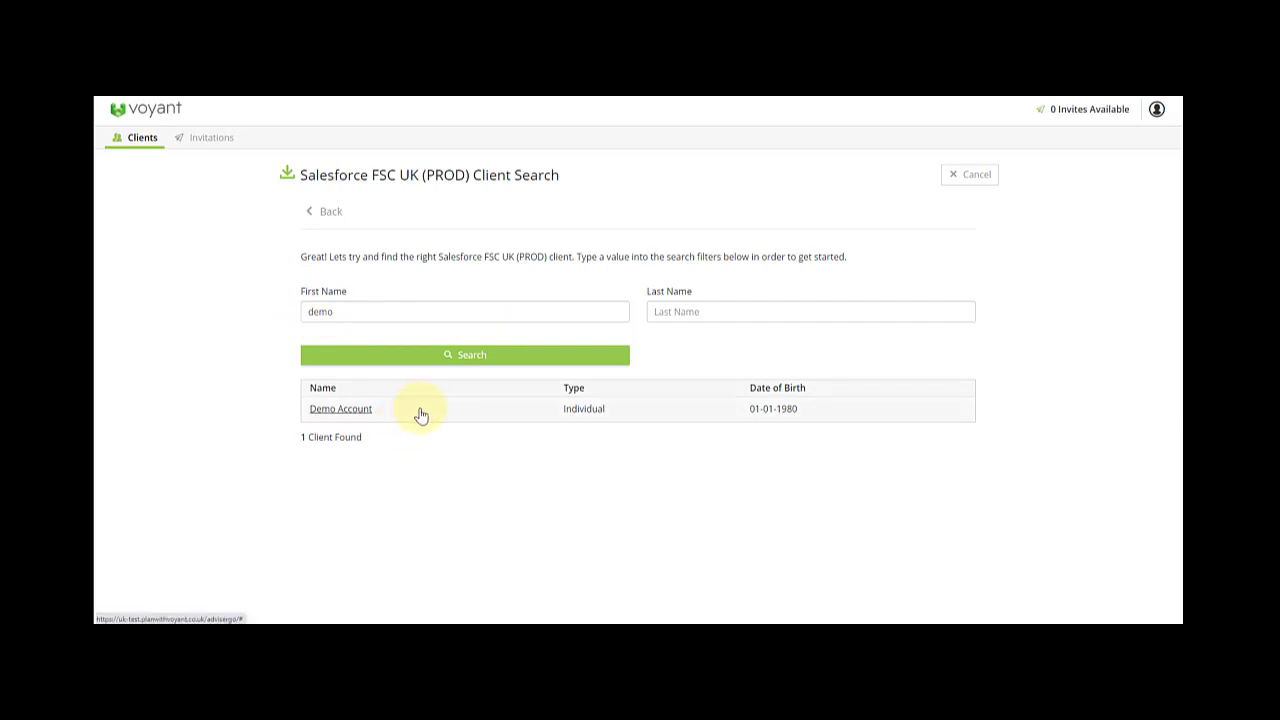
pyautogui.click(355, 412)
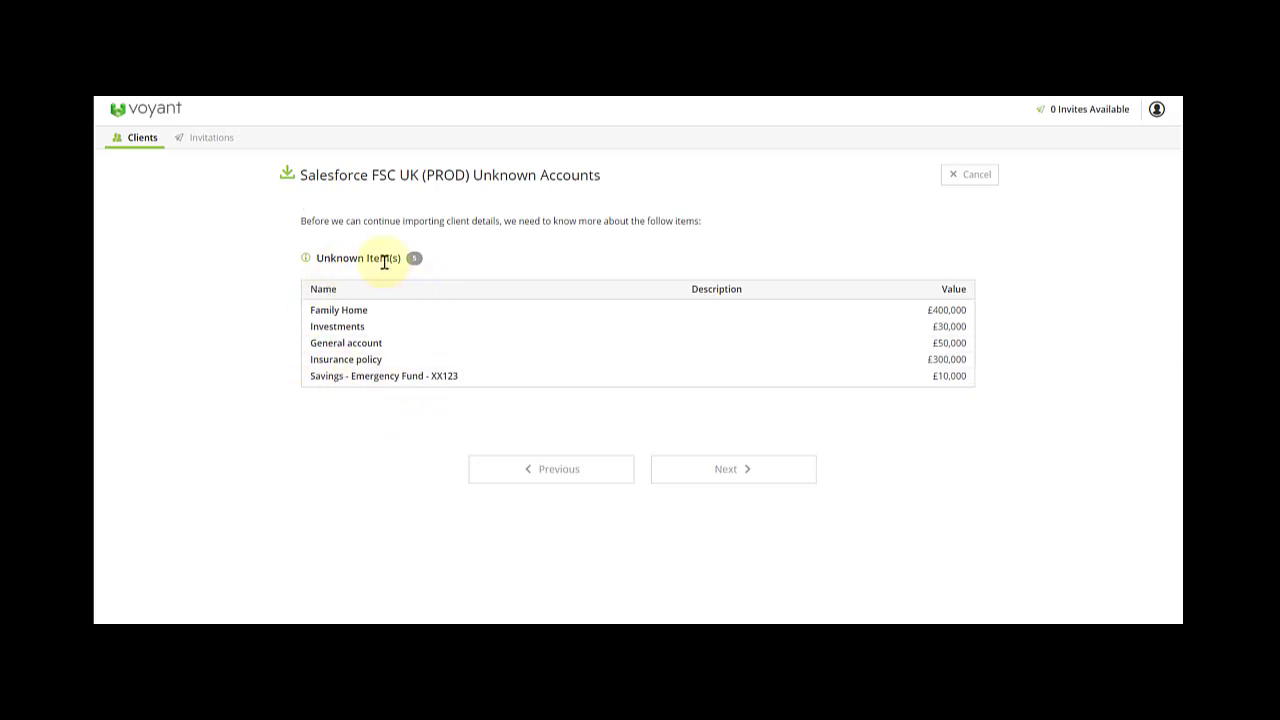
# Step: Proceed to the unknown items and classify Family Home as a Property of type Main Residence
pyautogui.click(763, 479)
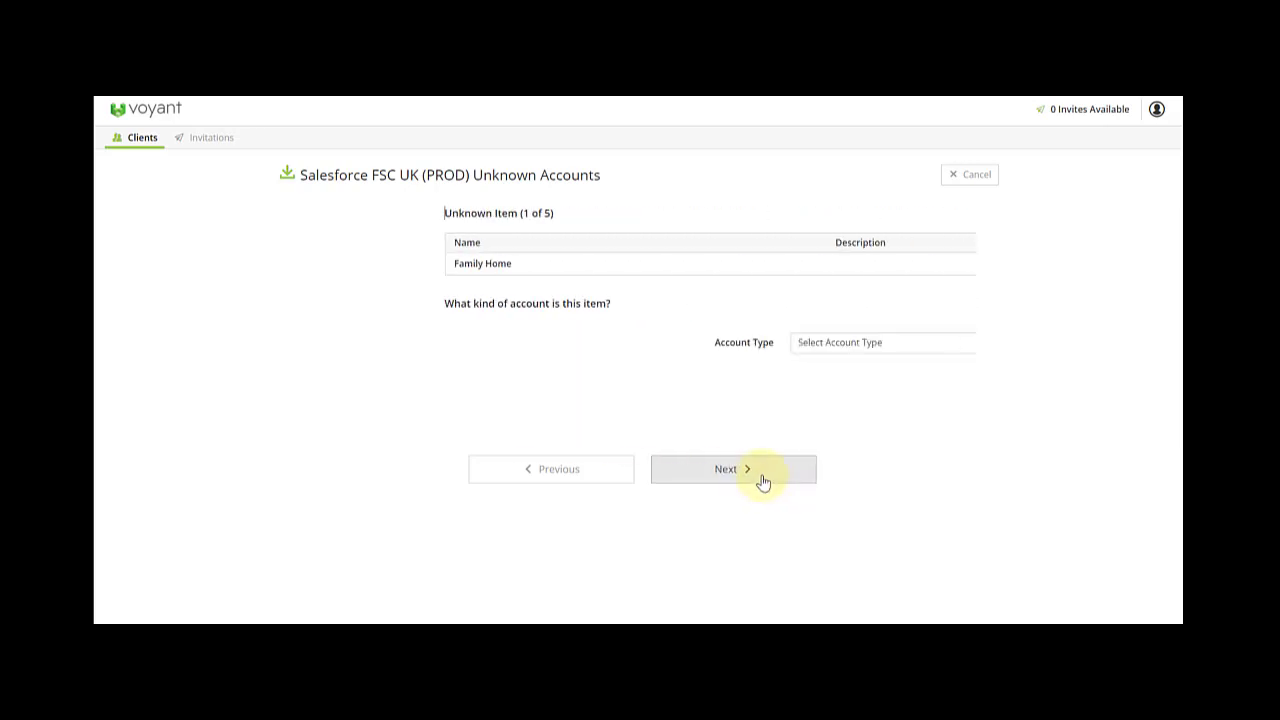
pyautogui.click(695, 347)
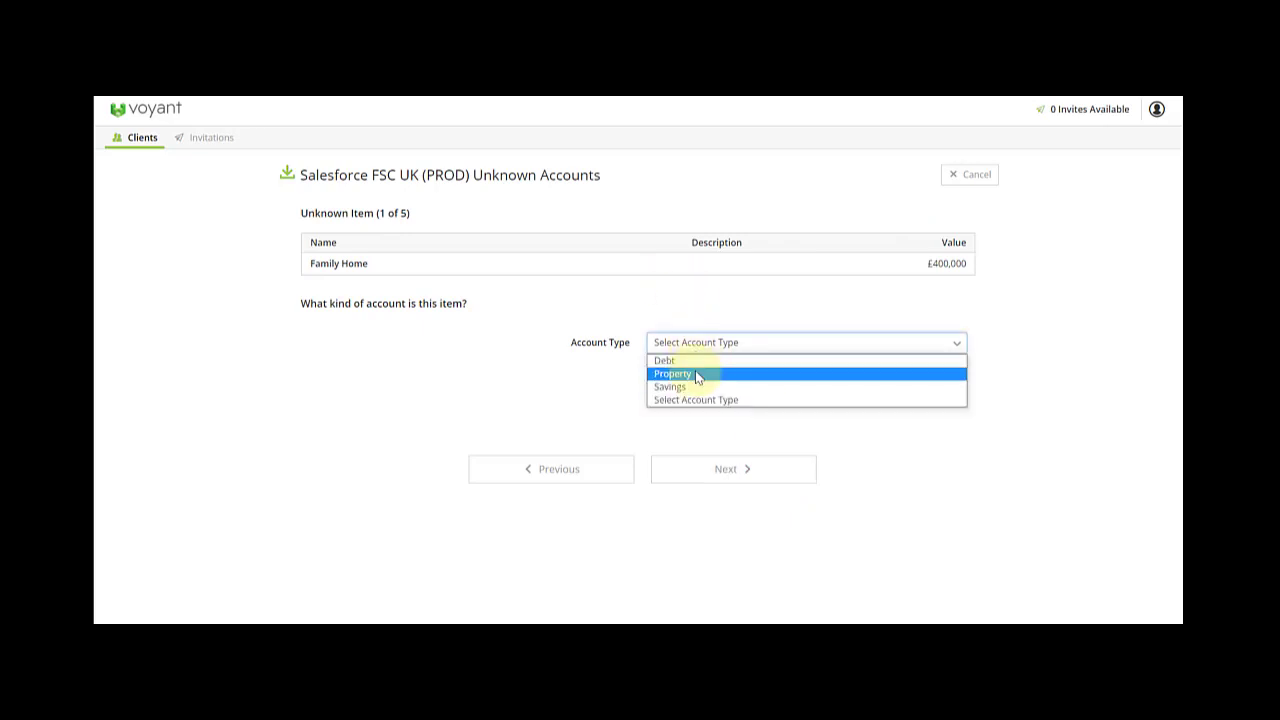
pyautogui.click(695, 370)
pyautogui.click(695, 373)
pyautogui.click(690, 403)
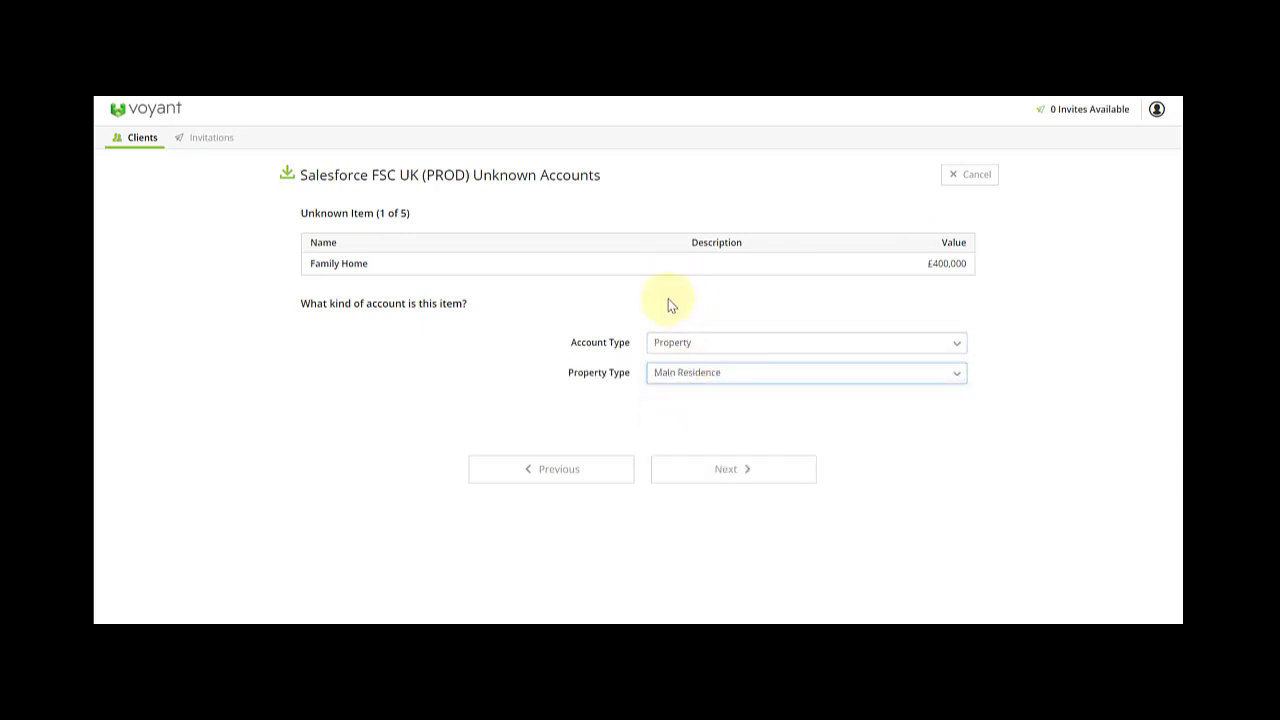
pyautogui.click(746, 480)
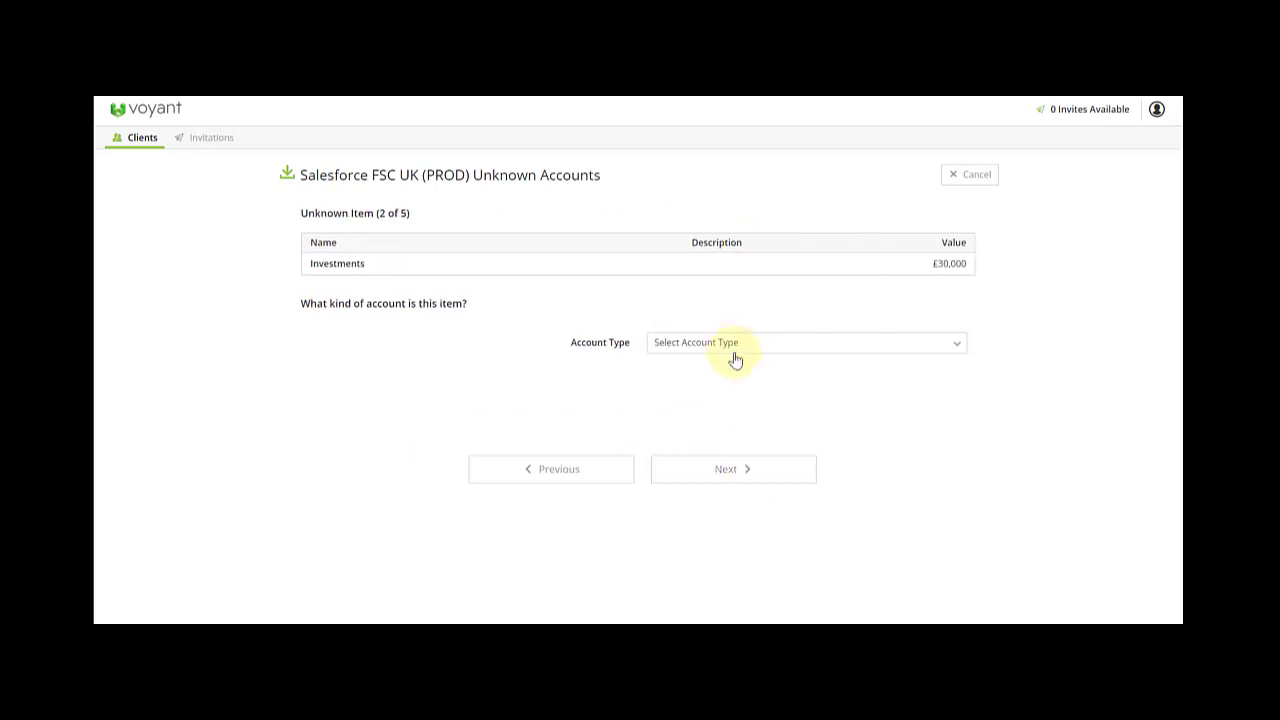
# Step: Classify the Investments item as an Investment of type Unwrapped Investments and continue
pyautogui.click(730, 348)
pyautogui.click(726, 383)
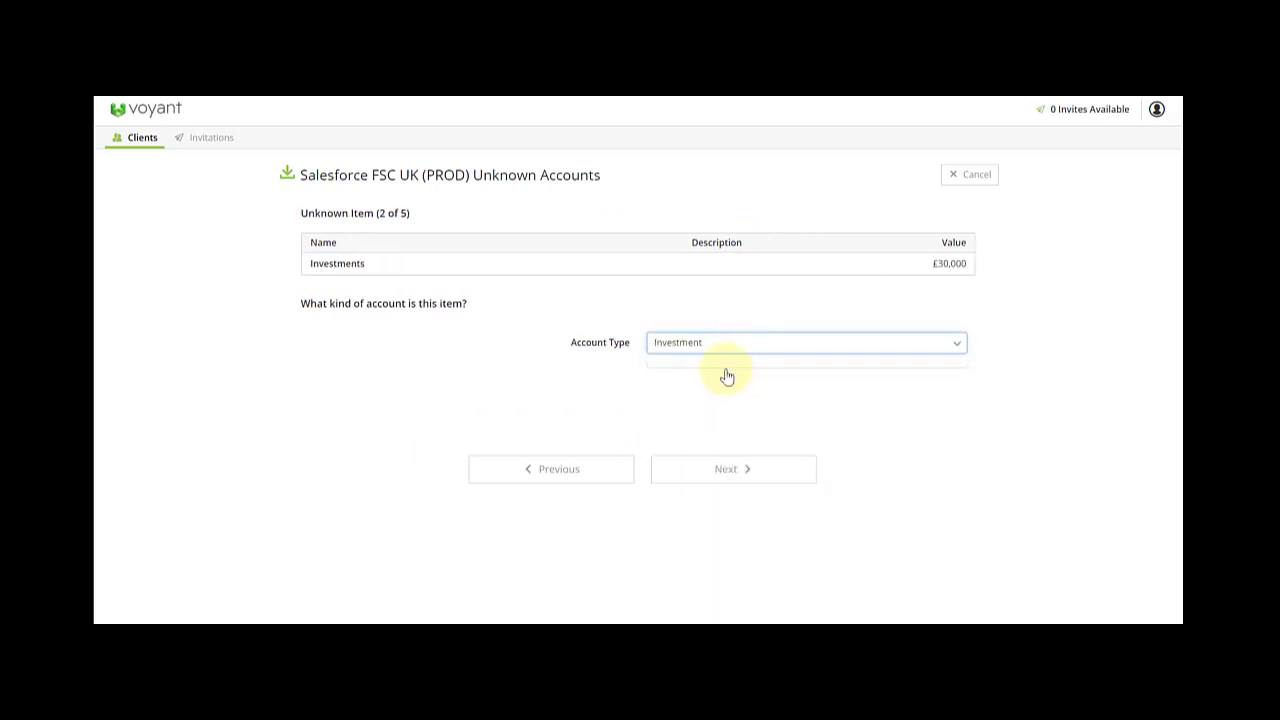
pyautogui.click(727, 372)
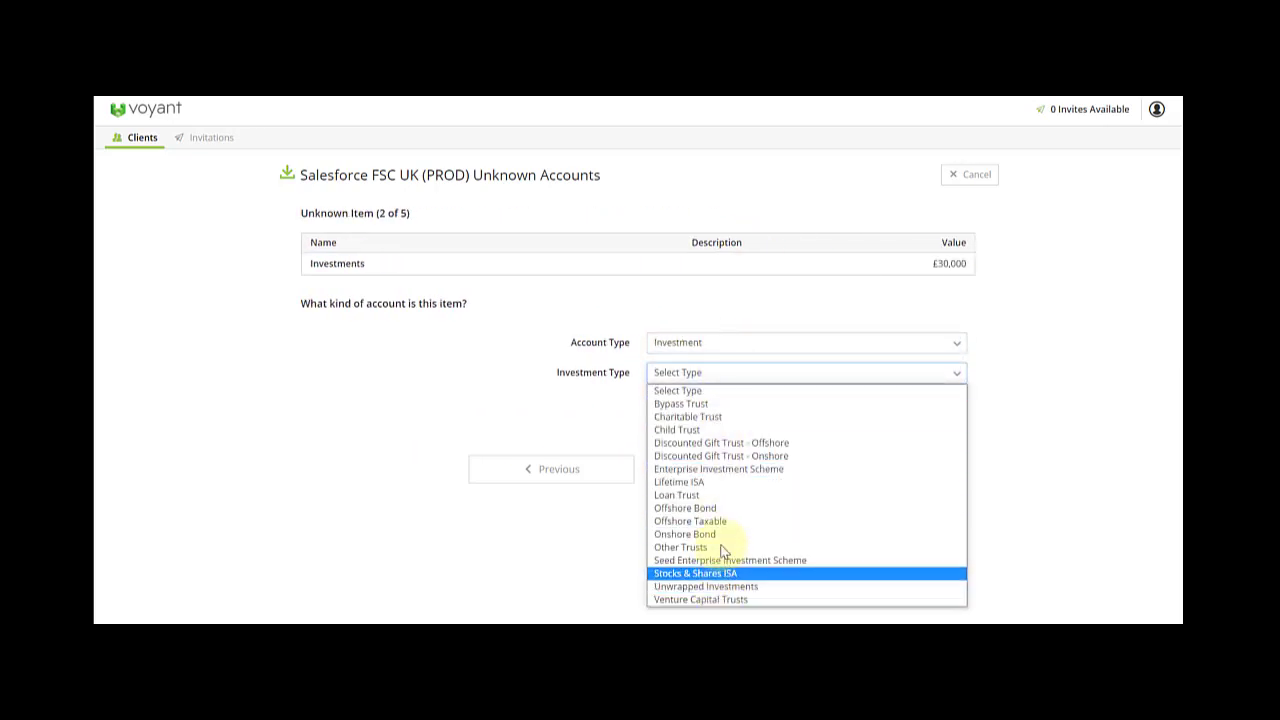
pyautogui.click(708, 586)
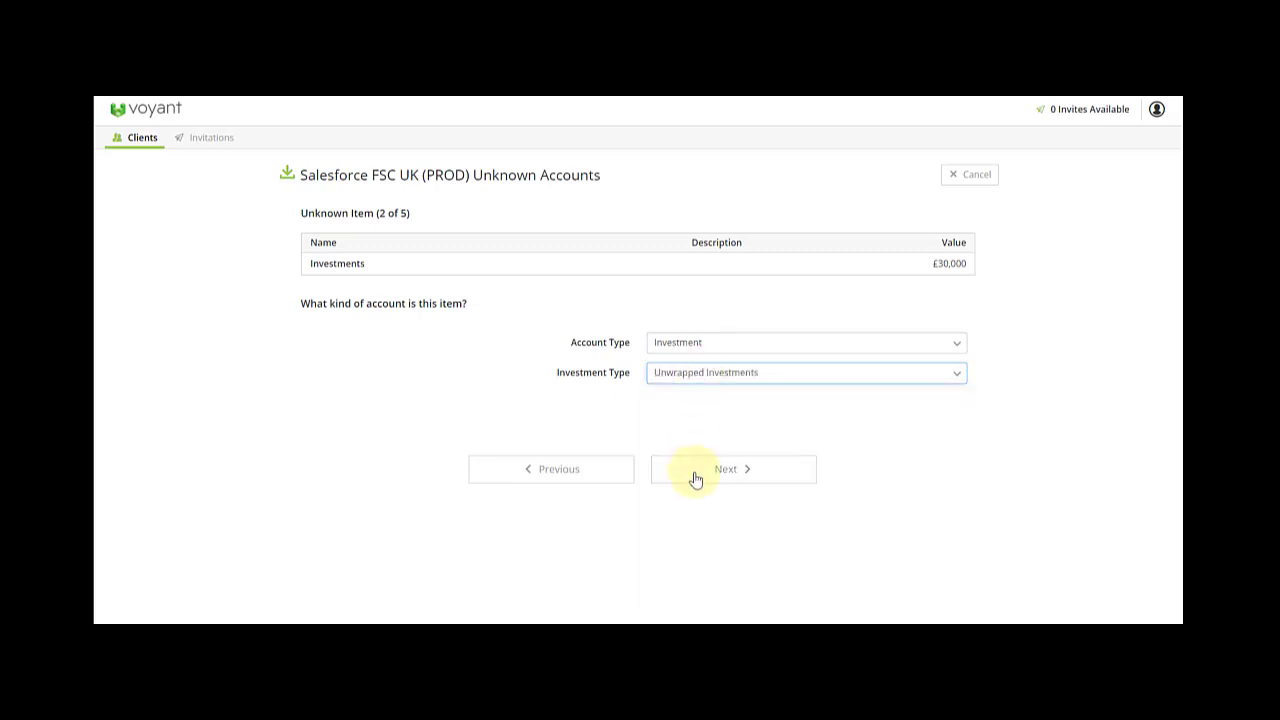
pyautogui.click(701, 476)
# Step: Classify the General account item as Savings of type Current Accounts and continue
pyautogui.click(692, 346)
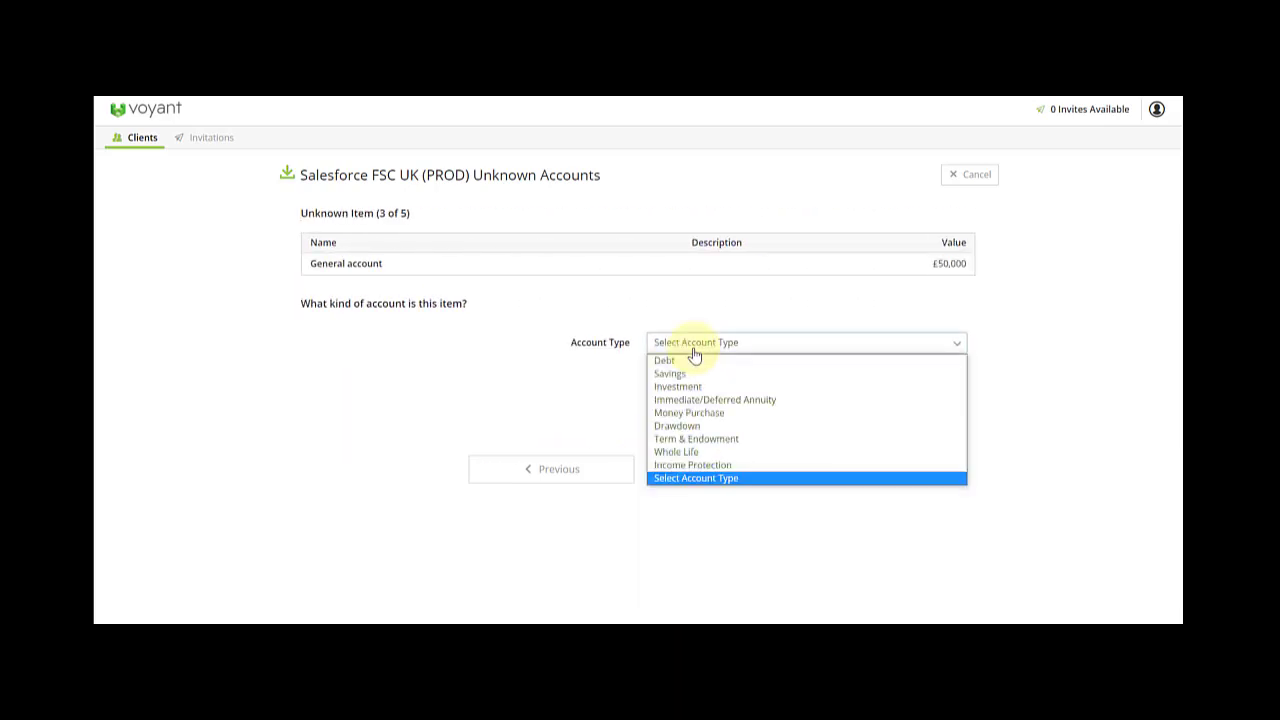
pyautogui.click(705, 375)
pyautogui.click(706, 378)
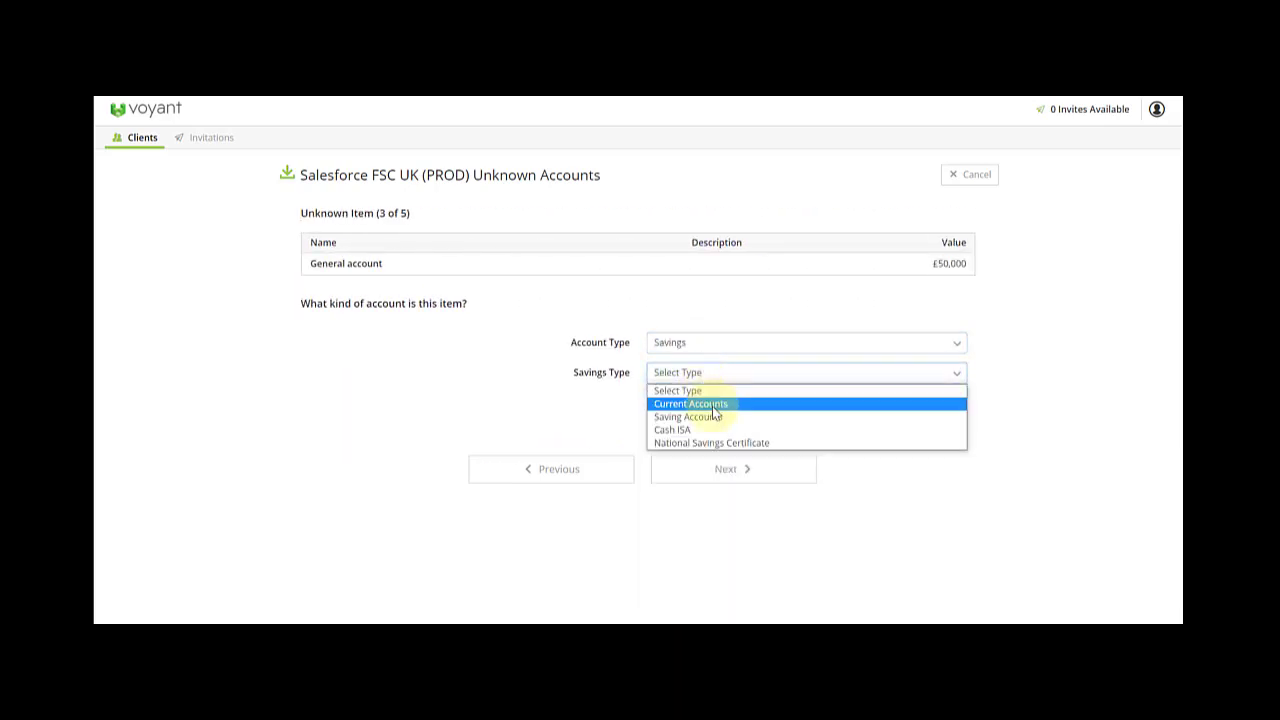
pyautogui.click(724, 484)
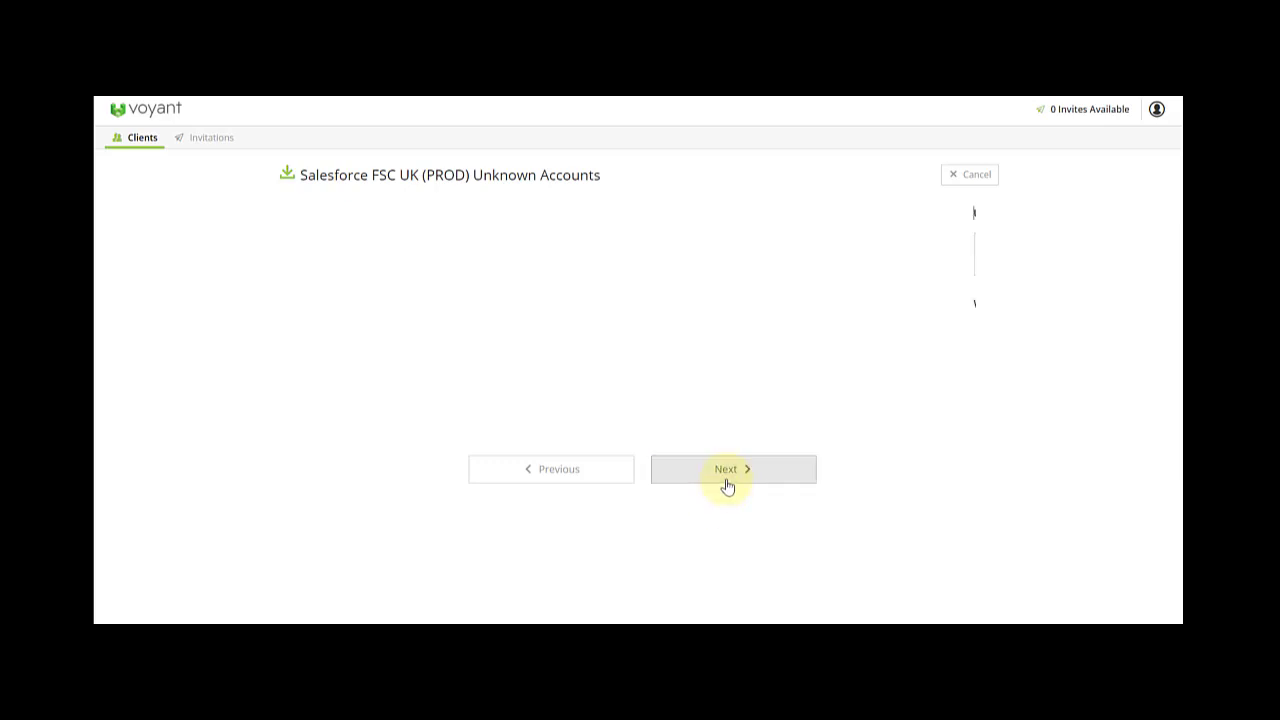
# Step: Classify the Insurance policy item as Term & Endowment of type Personal and continue
pyautogui.click(690, 348)
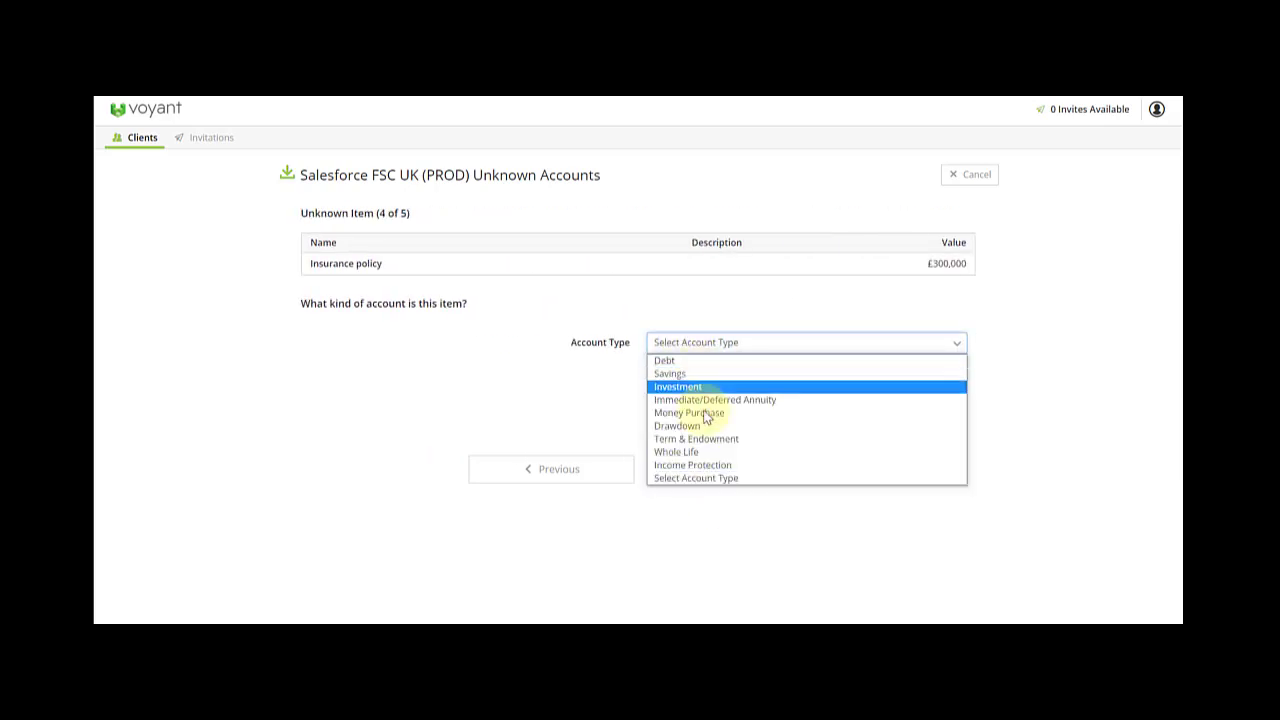
pyautogui.click(706, 437)
pyautogui.click(702, 380)
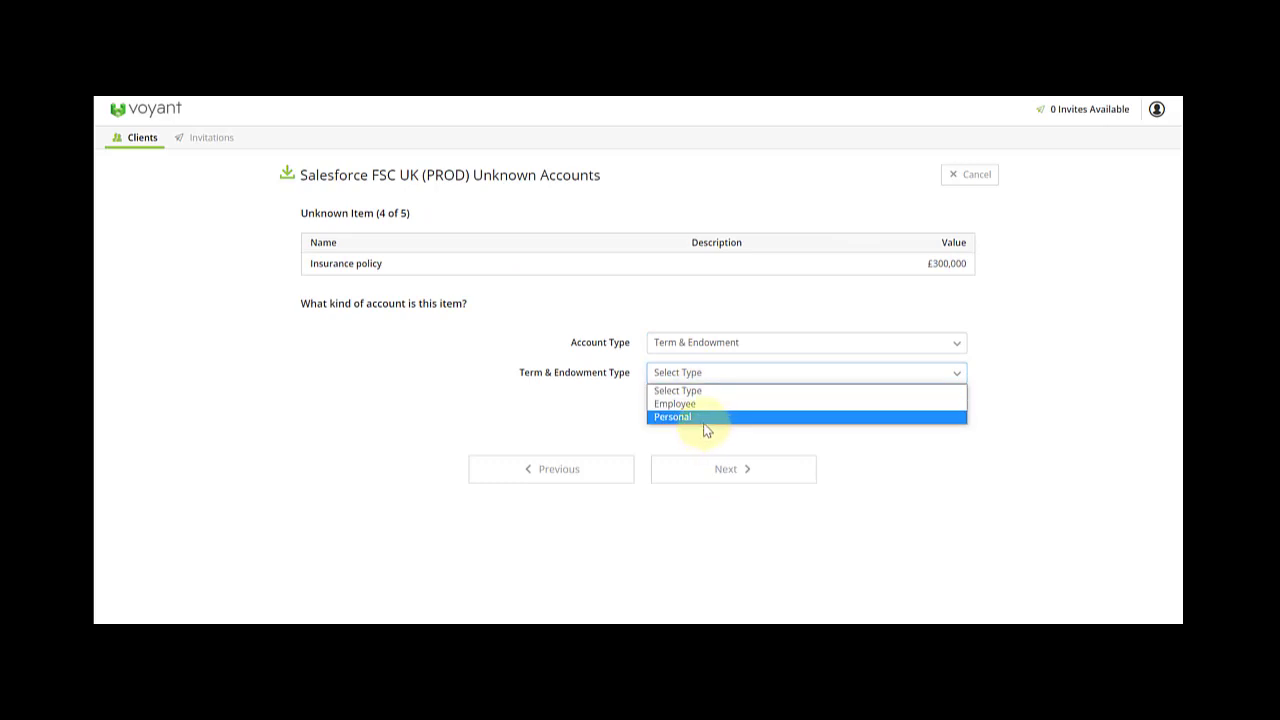
pyautogui.click(703, 418)
pyautogui.click(724, 475)
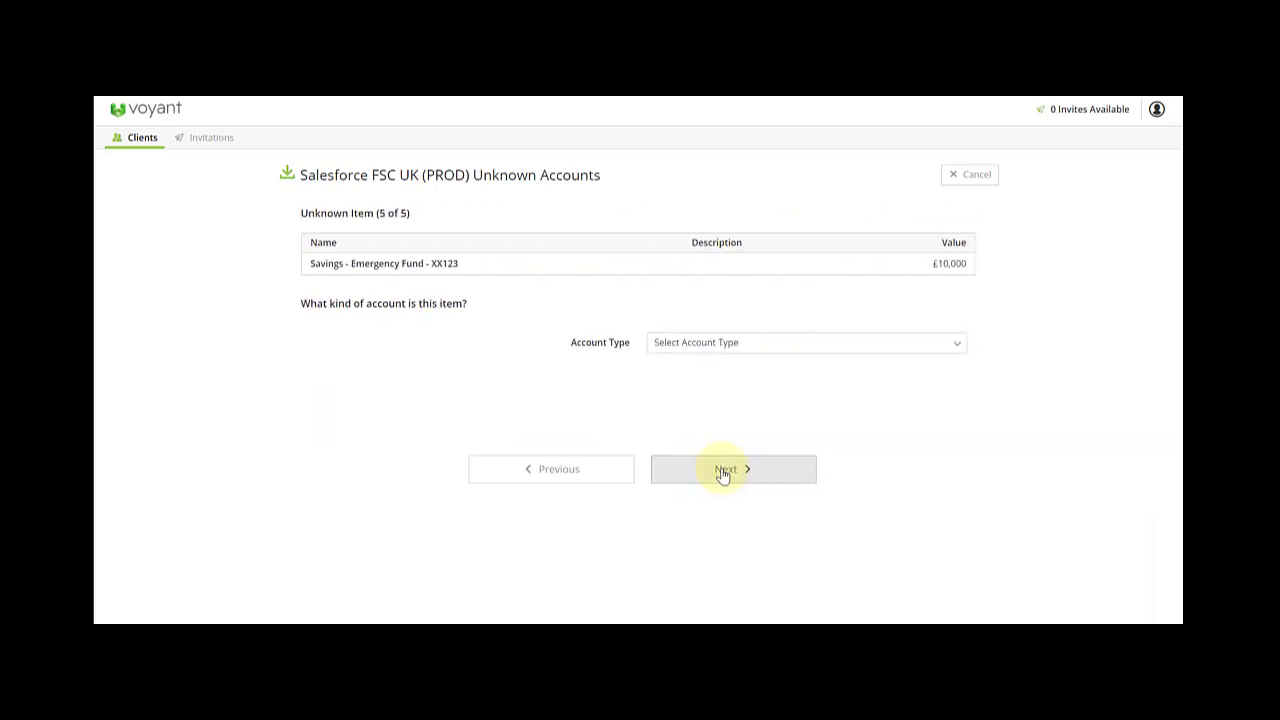
# Step: Classify the Savings - Emergency Fund item as Savings of type Current Accounts and continue to the people details
pyautogui.click(694, 343)
pyautogui.click(700, 376)
pyautogui.click(700, 373)
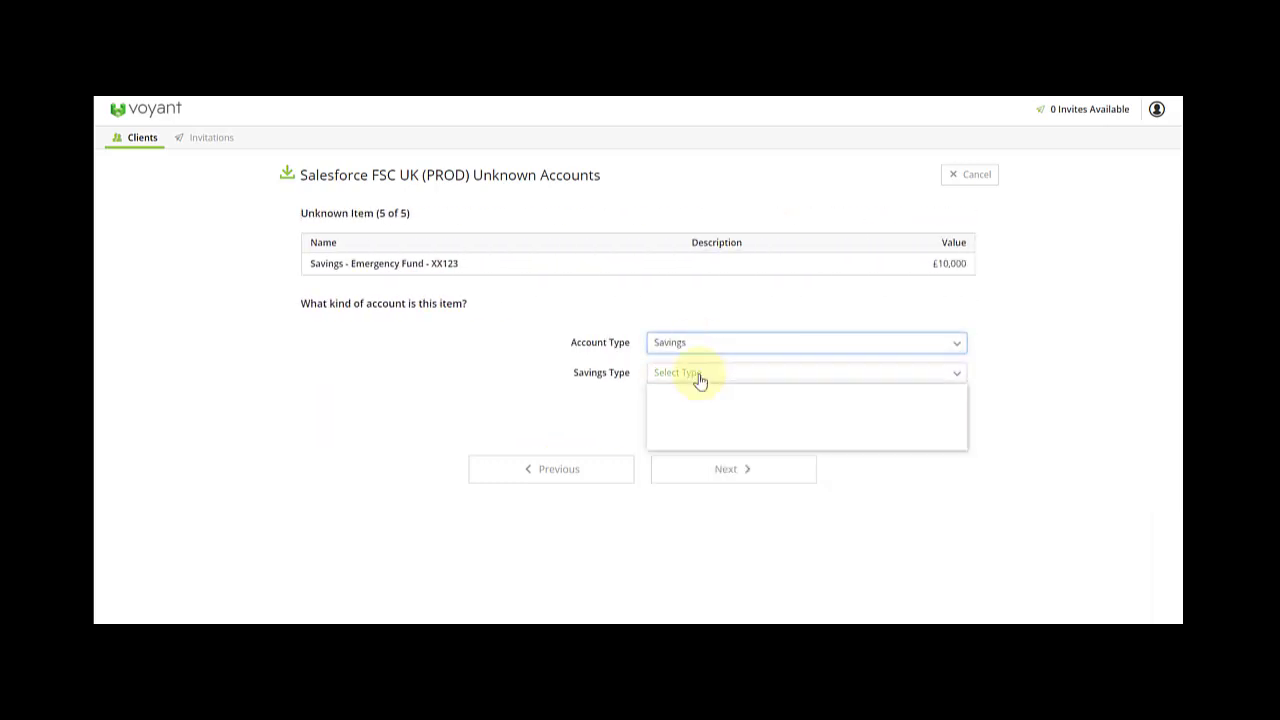
pyautogui.click(711, 405)
pyautogui.click(736, 476)
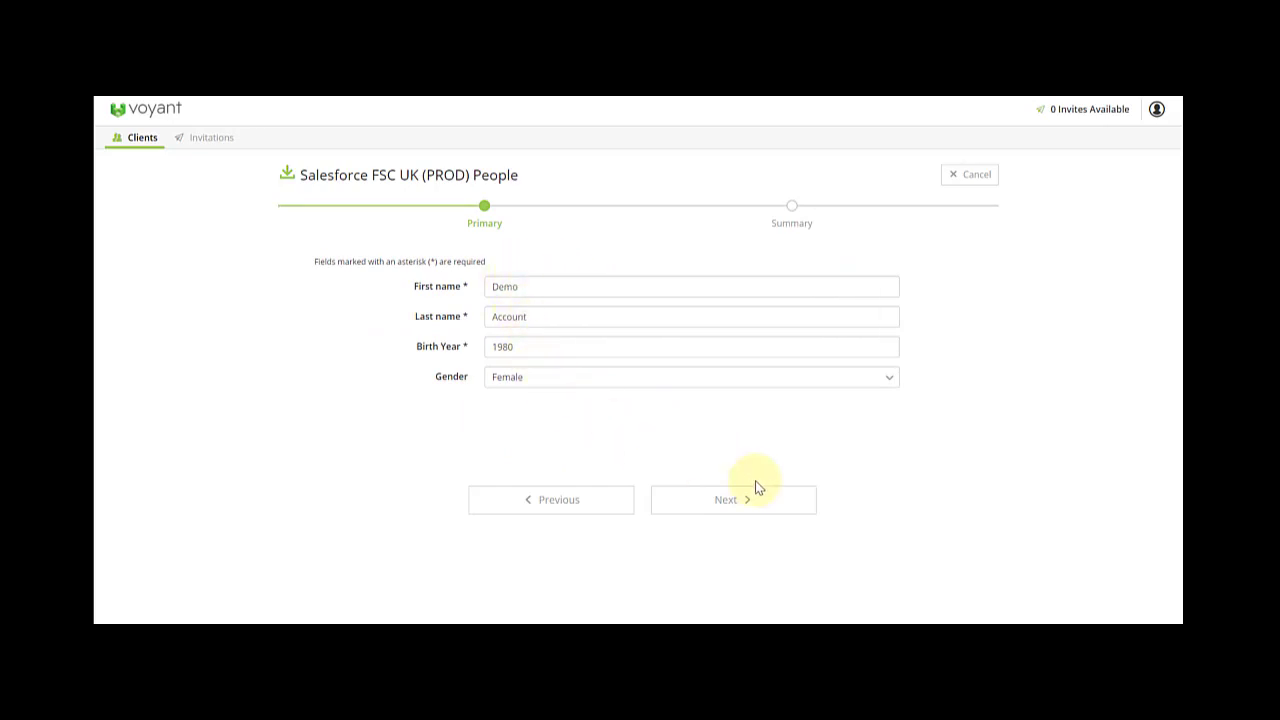
# Step: Accept the primary client's details, review the import summary and finish the import with every new finance item set to Add
pyautogui.click(735, 500)
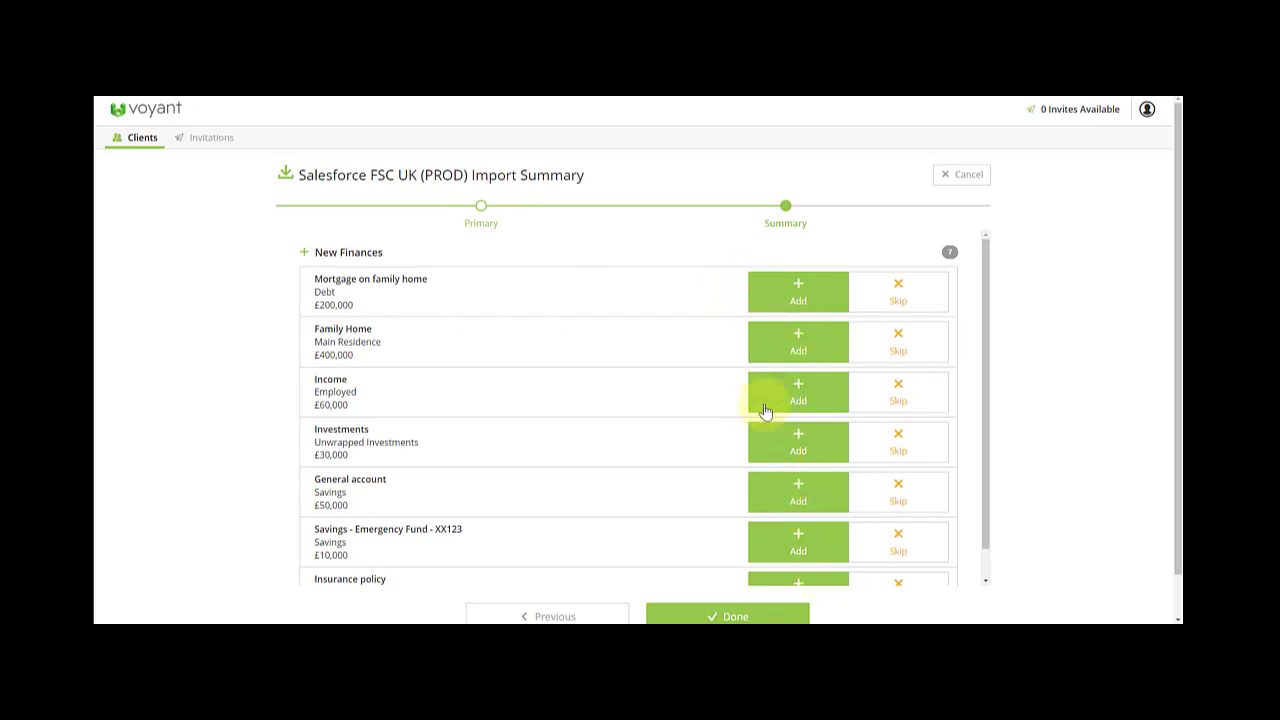
pyautogui.scroll(-1, 729, 477)
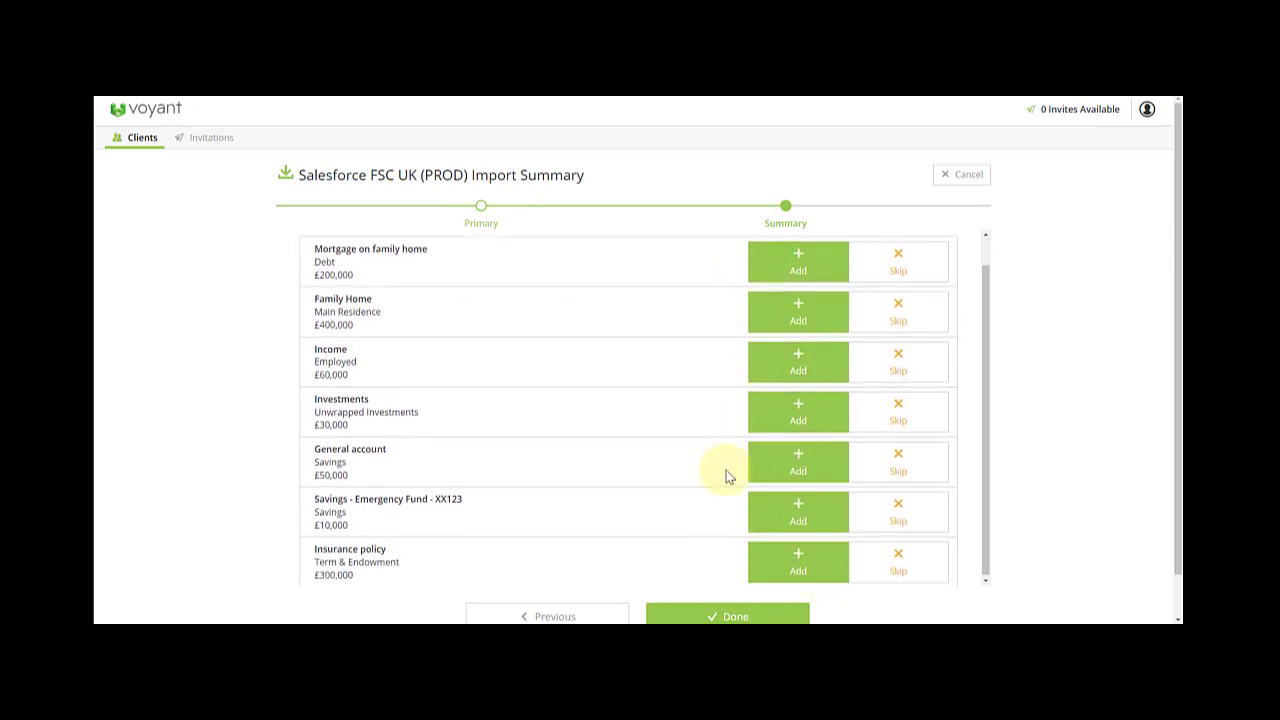
pyautogui.scroll(1, 729, 477)
pyautogui.click(914, 308)
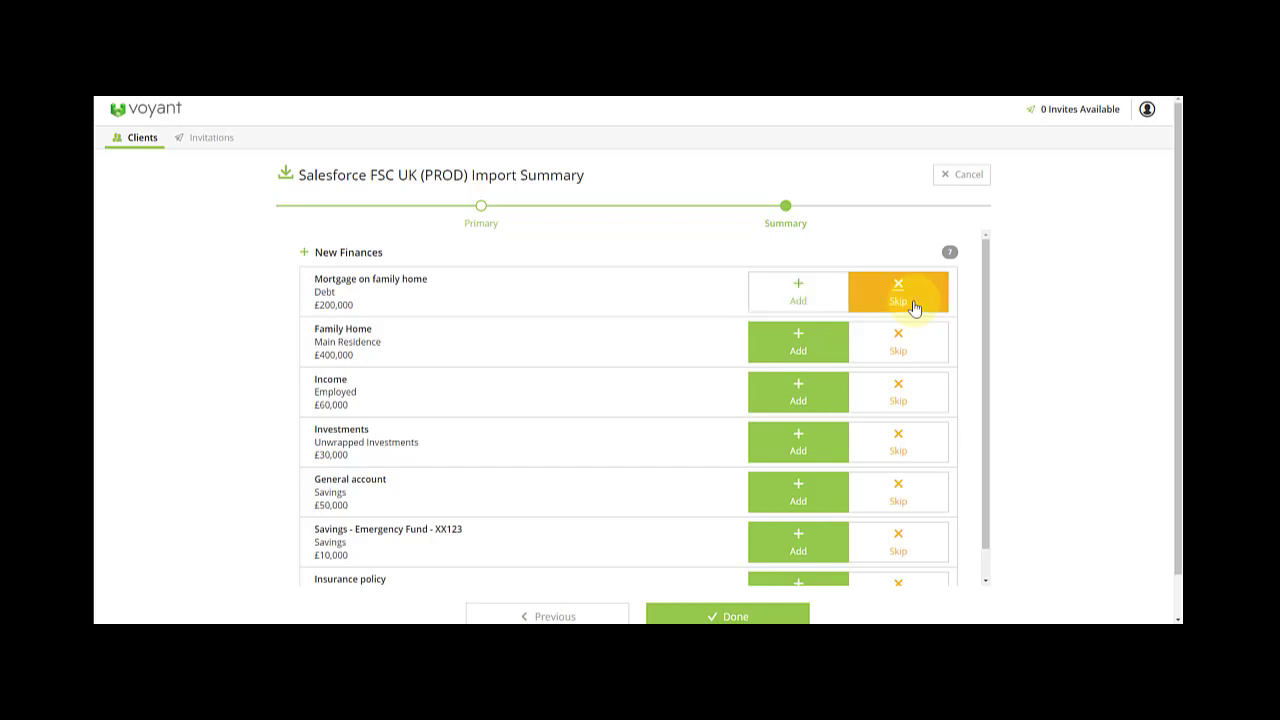
pyautogui.click(801, 299)
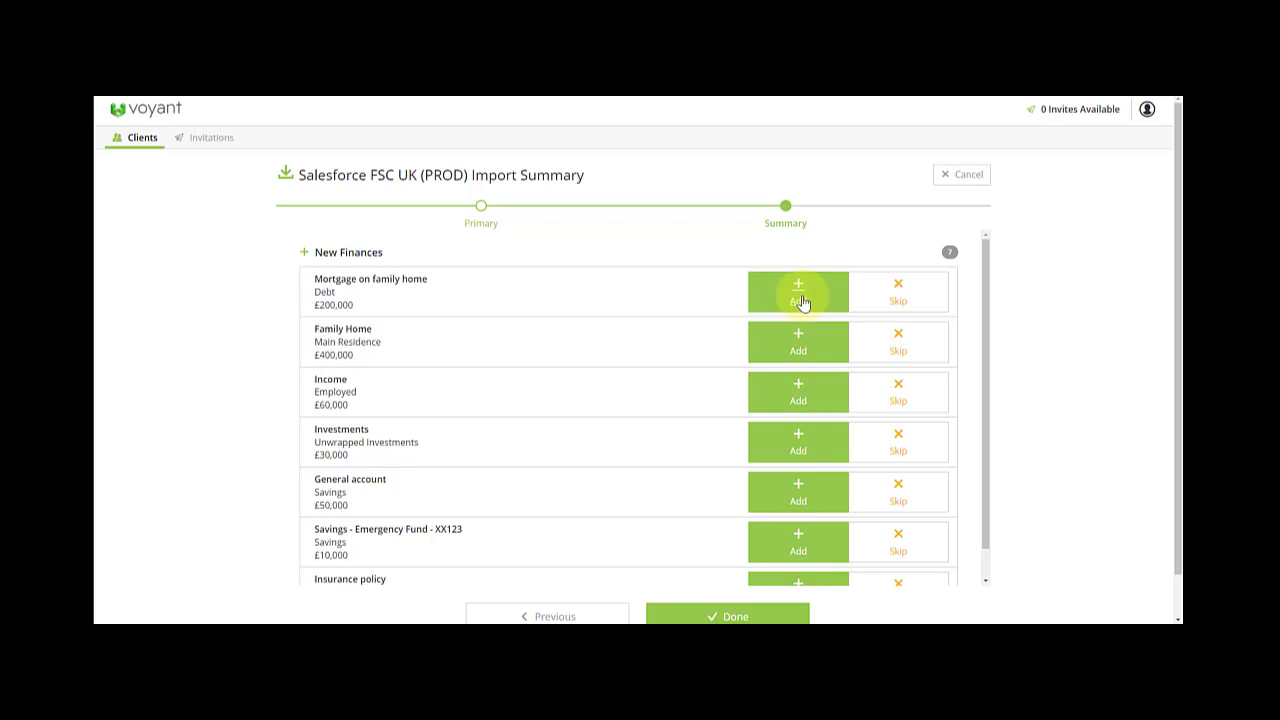
pyautogui.scroll(-1, 491, 515)
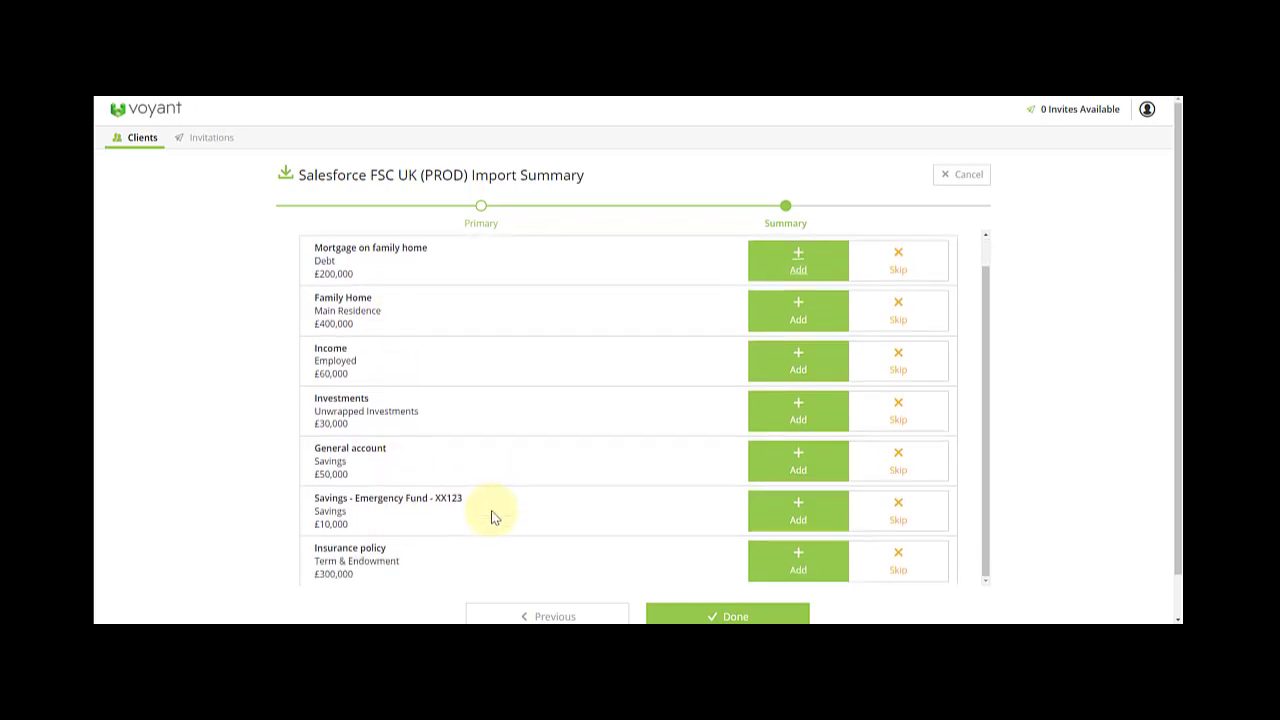
pyautogui.click(744, 618)
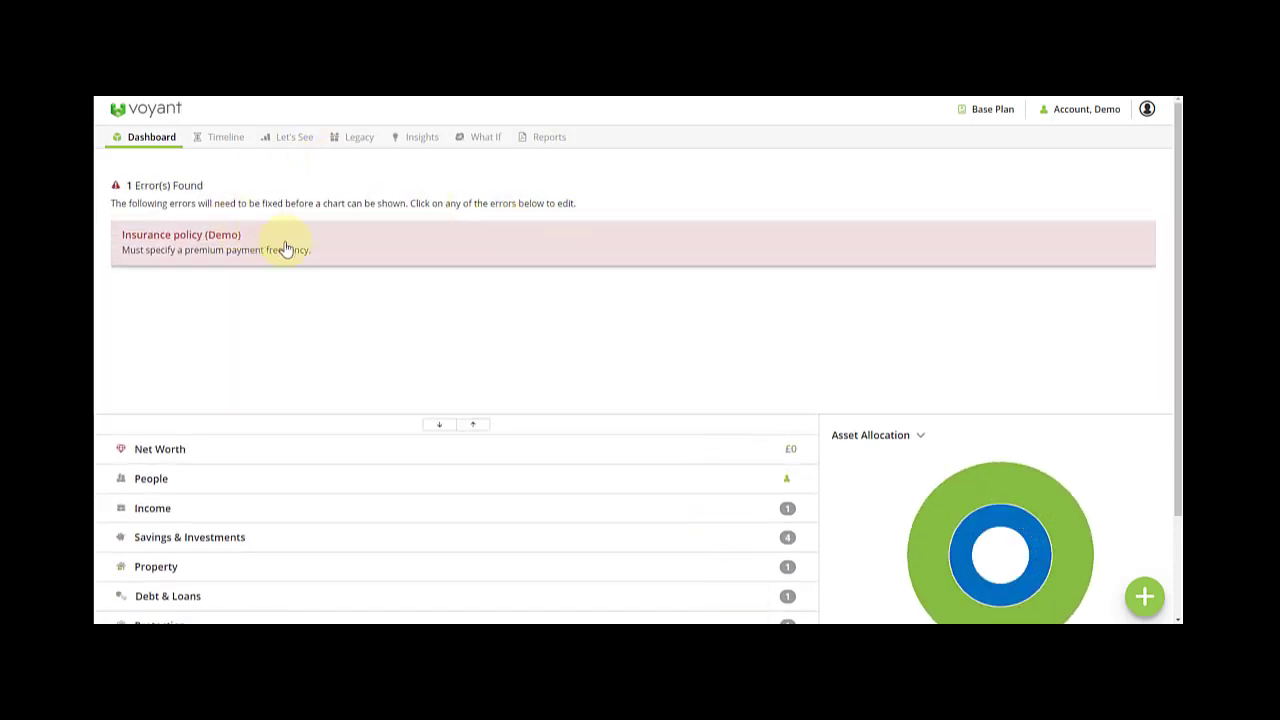
# Step: Open the Insurance policy error, set the premium payment frequency to Monthly and save the policy
pyautogui.click(224, 258)
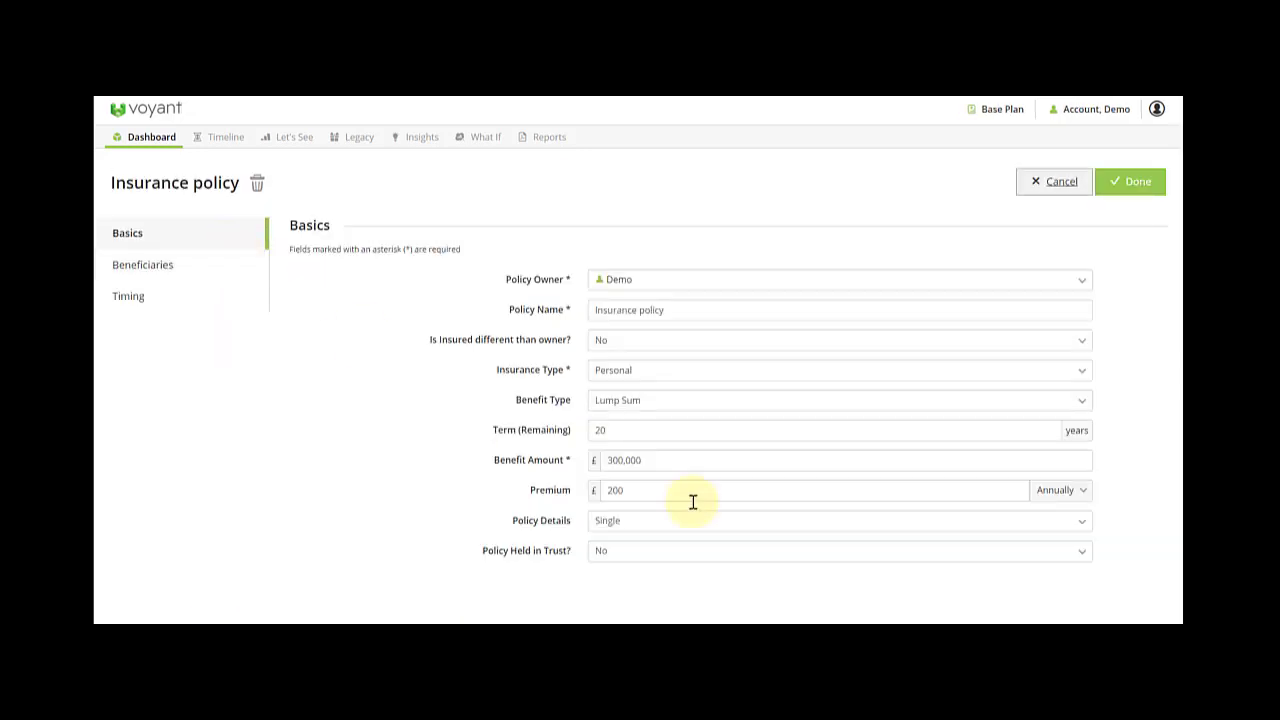
pyautogui.click(1072, 492)
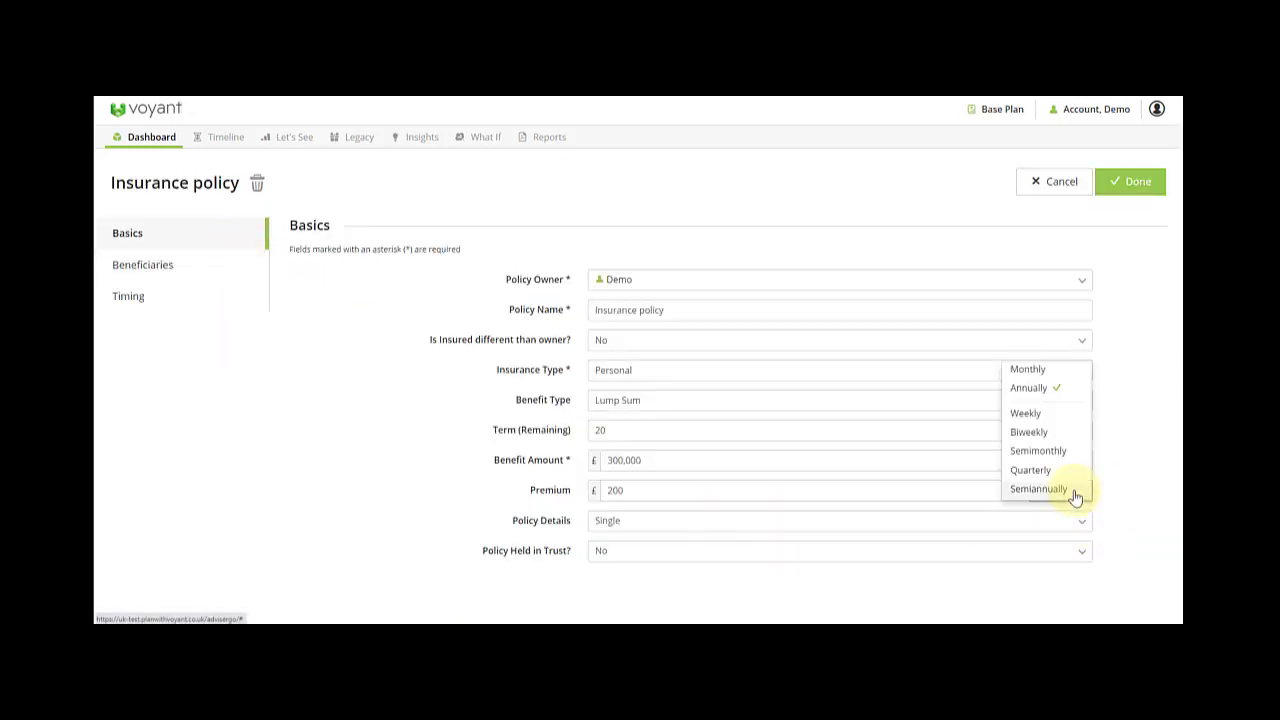
pyautogui.click(1030, 370)
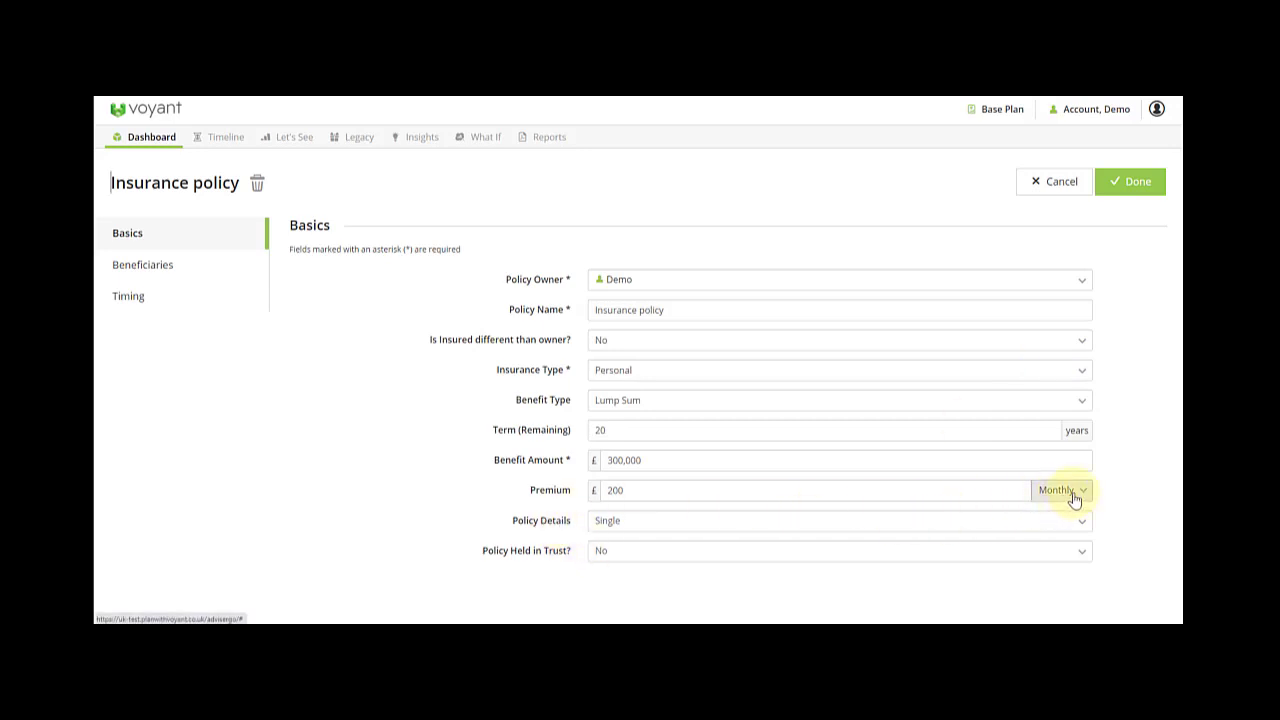
pyautogui.click(1131, 183)
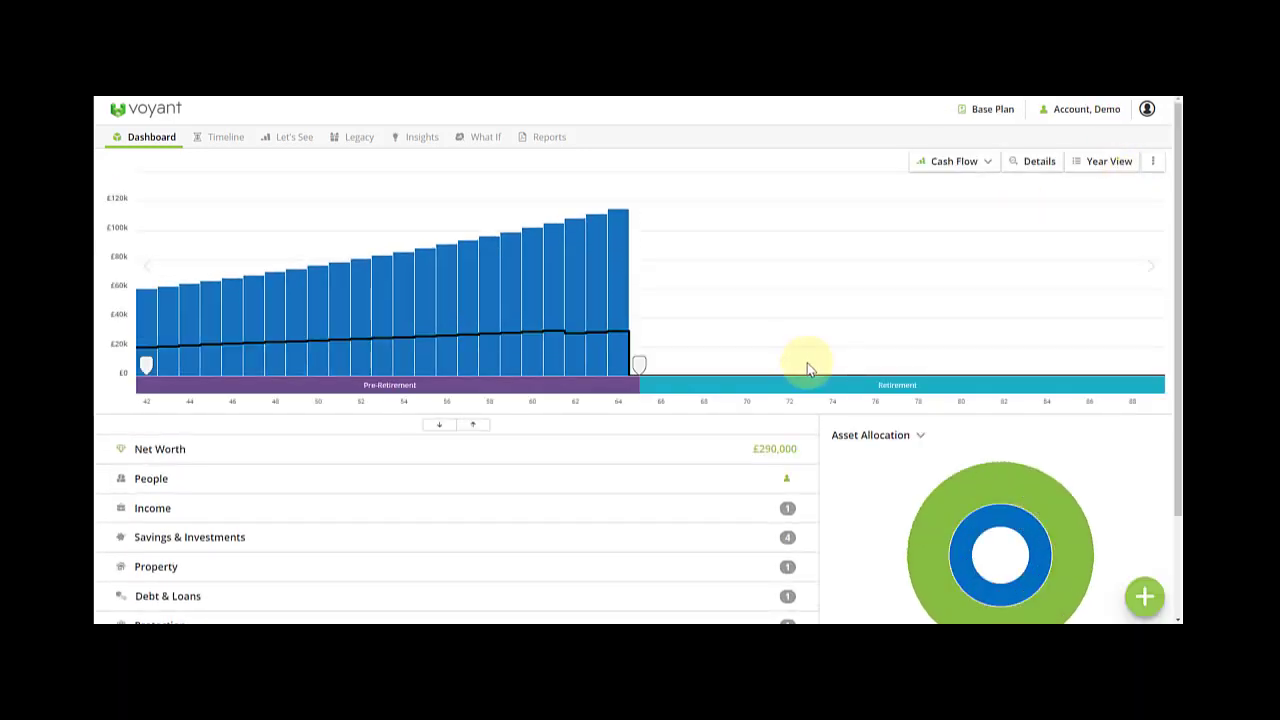
# Step: Expand all plan sections on the dashboard and examine the imported people and finance items
pyautogui.scroll(-2, 608, 466)
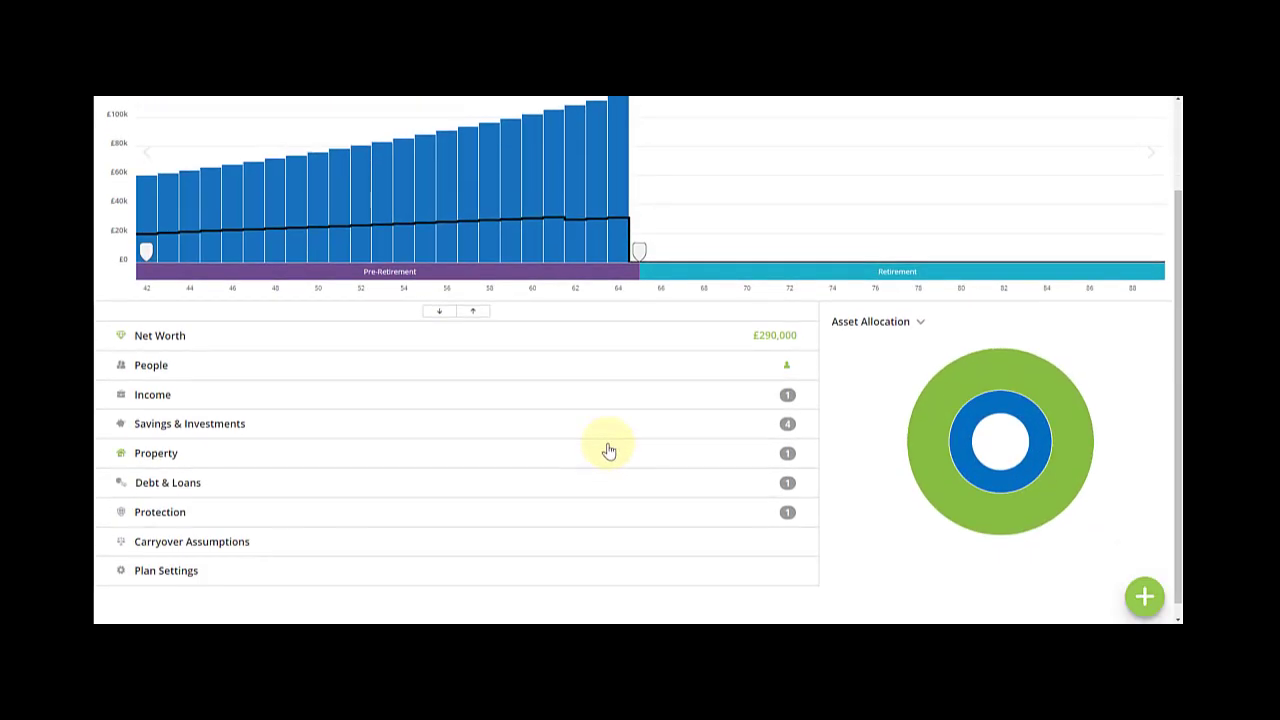
pyautogui.click(438, 312)
pyautogui.scroll(-2, 440, 385)
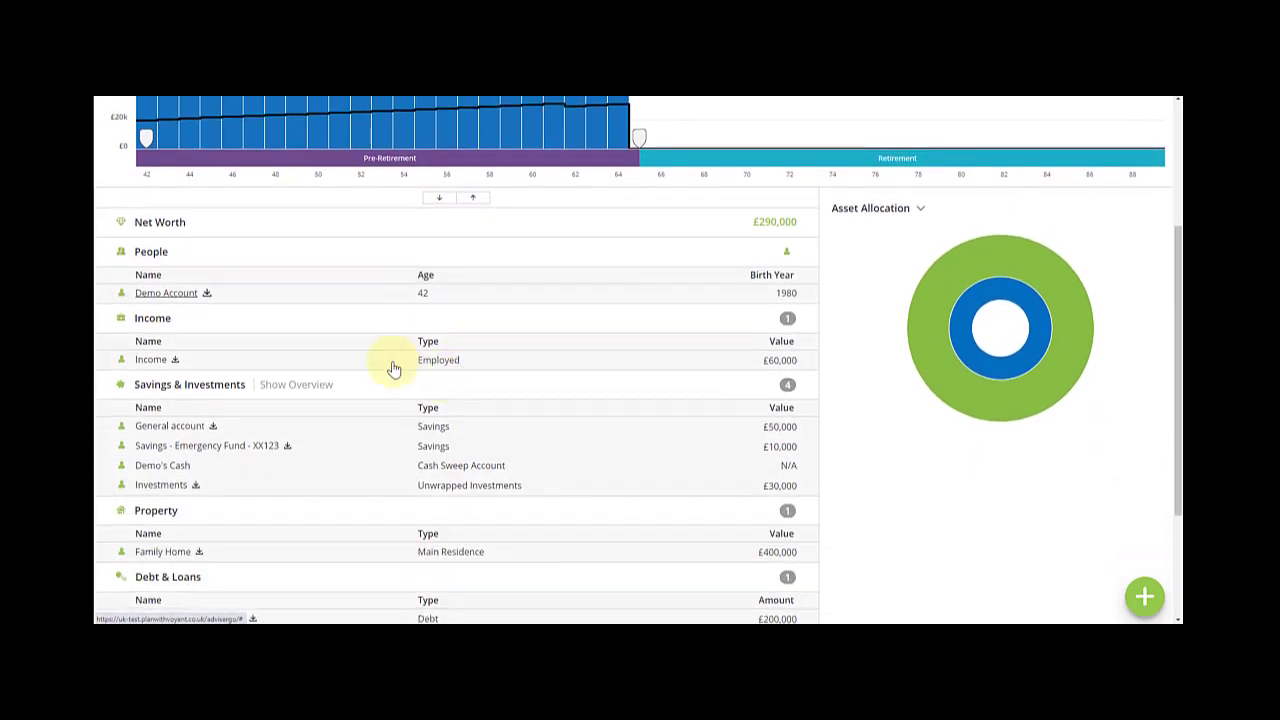
pyautogui.moveTo(208, 302)
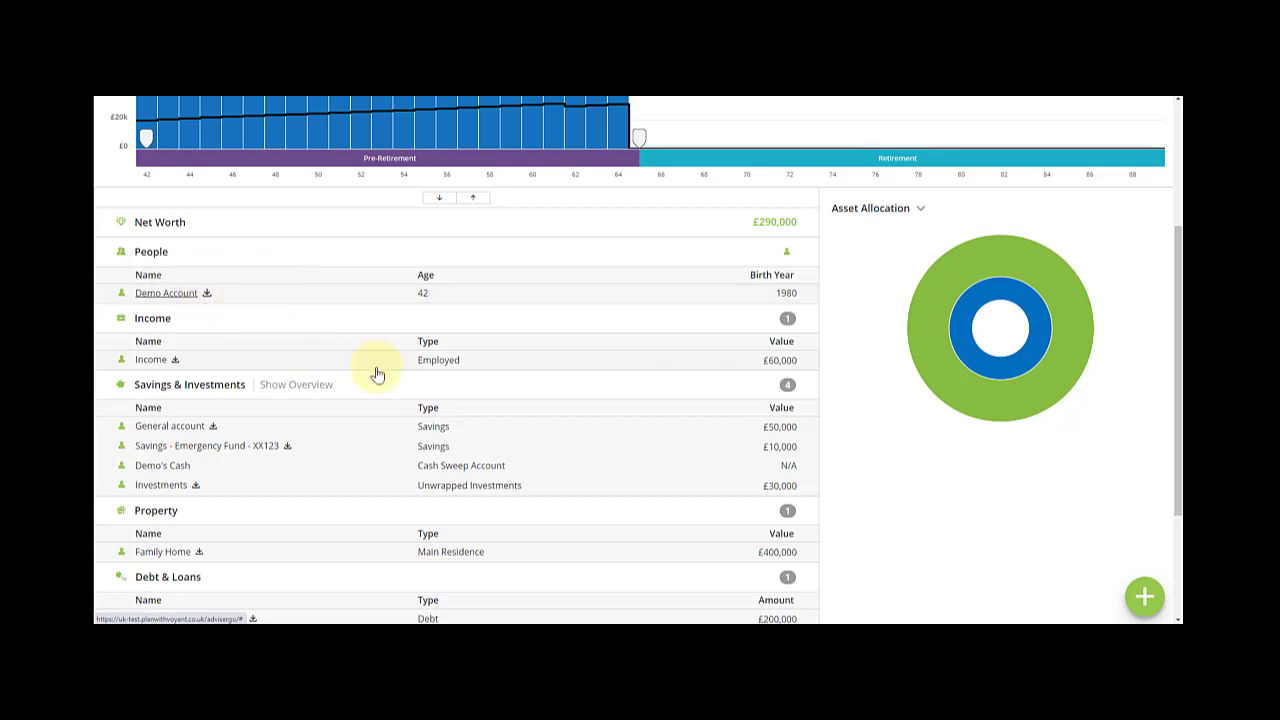
# Step: Inspect the basics and employment timing of the imported Income item, then leave it without making changes
pyautogui.click(440, 362)
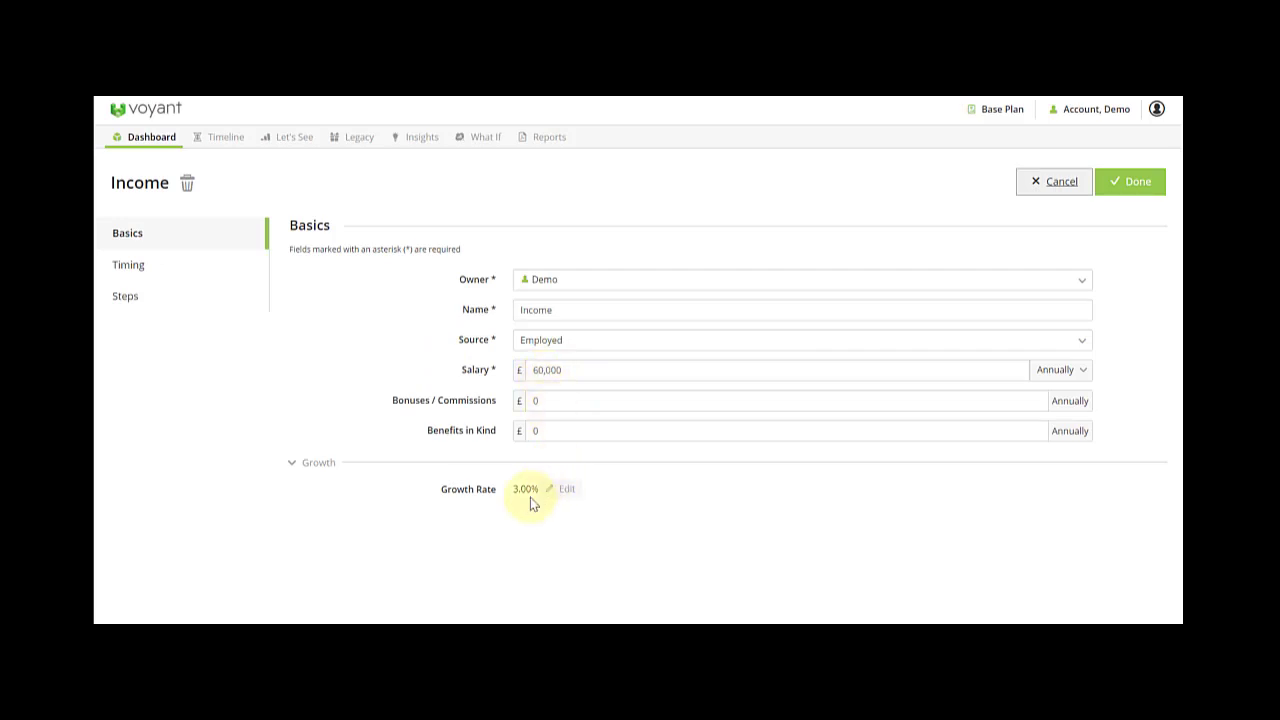
pyautogui.click(172, 272)
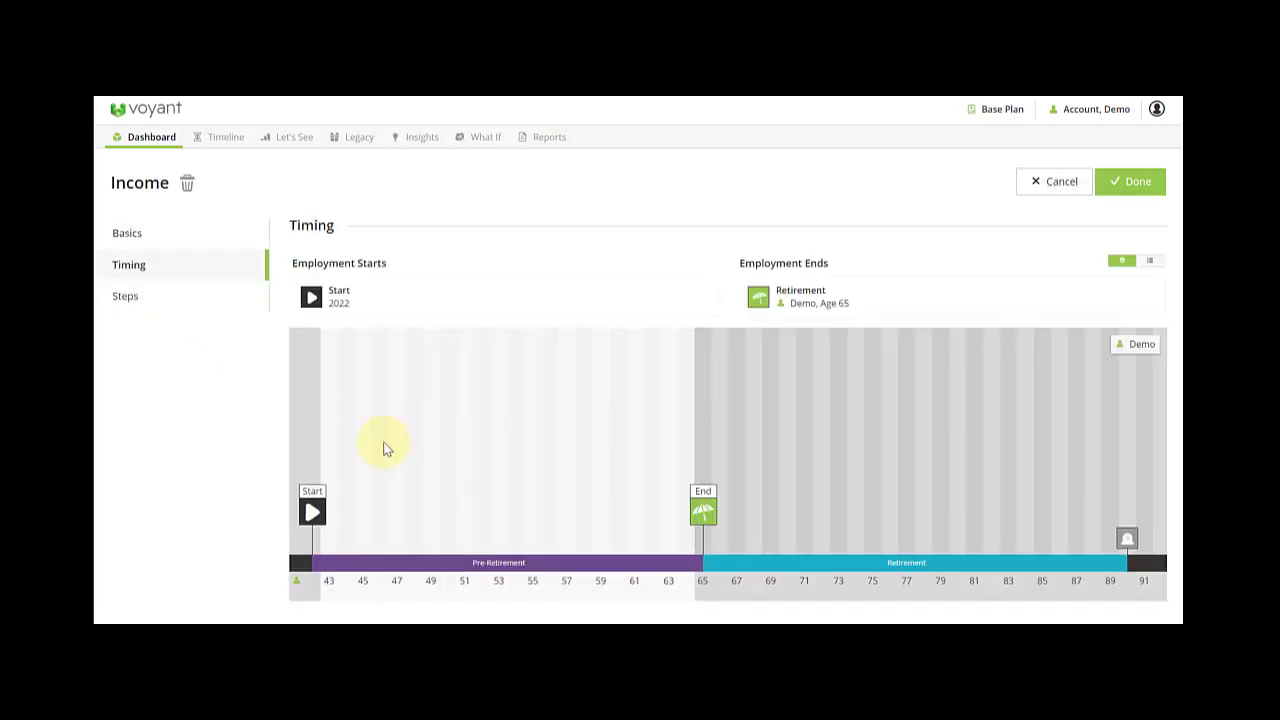
pyautogui.click(1040, 188)
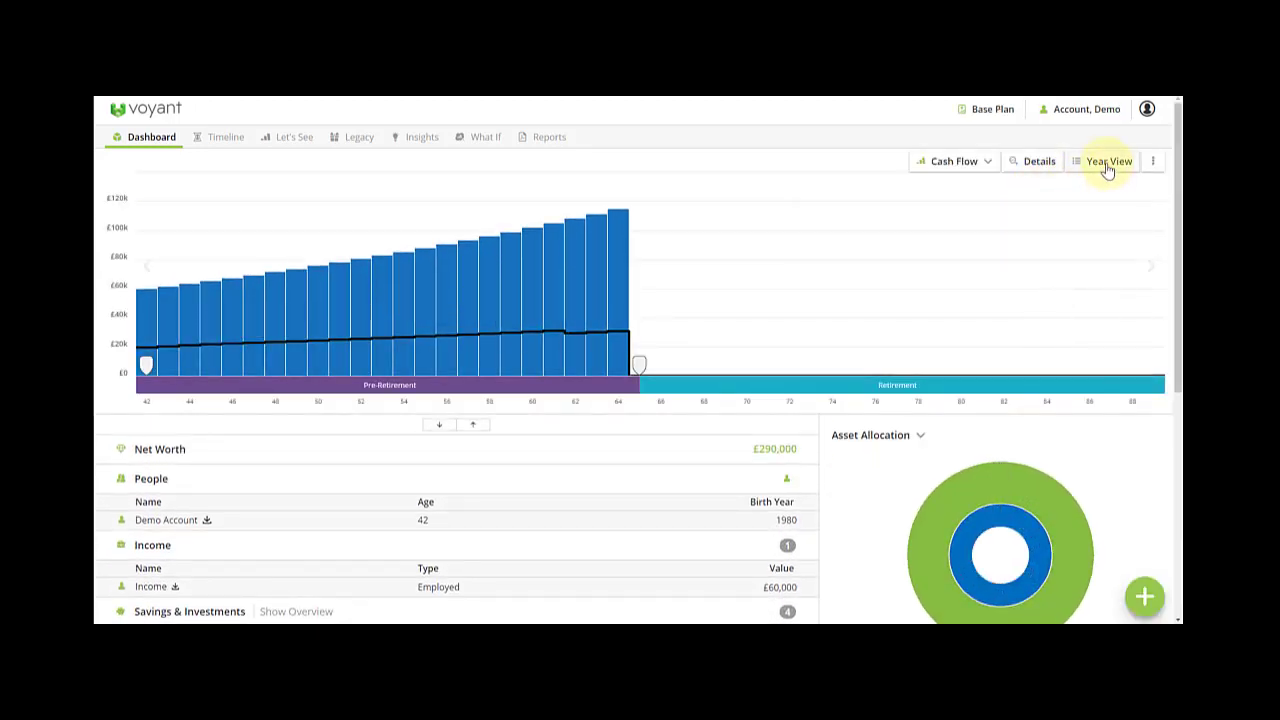
# Step: Examine the 2022 cash flow, expenses, investments and pensions in the Year View and return to the plan dashboard
pyautogui.click(1107, 166)
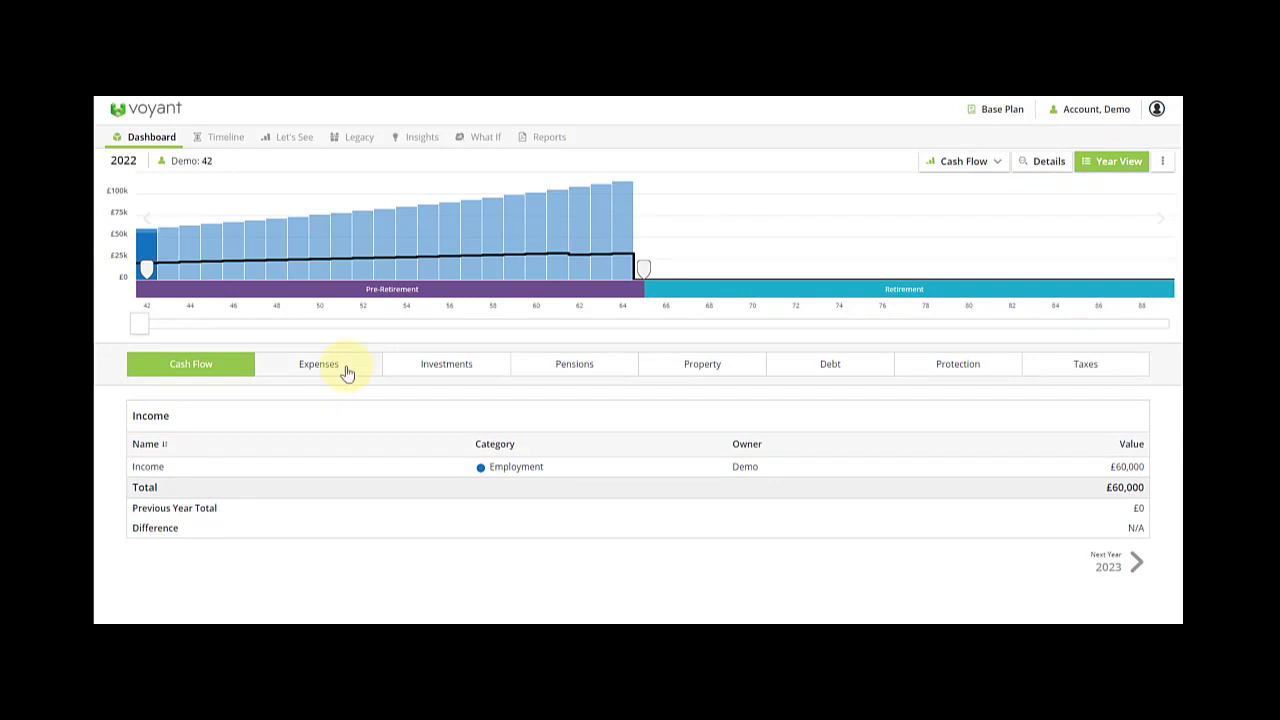
pyautogui.click(347, 373)
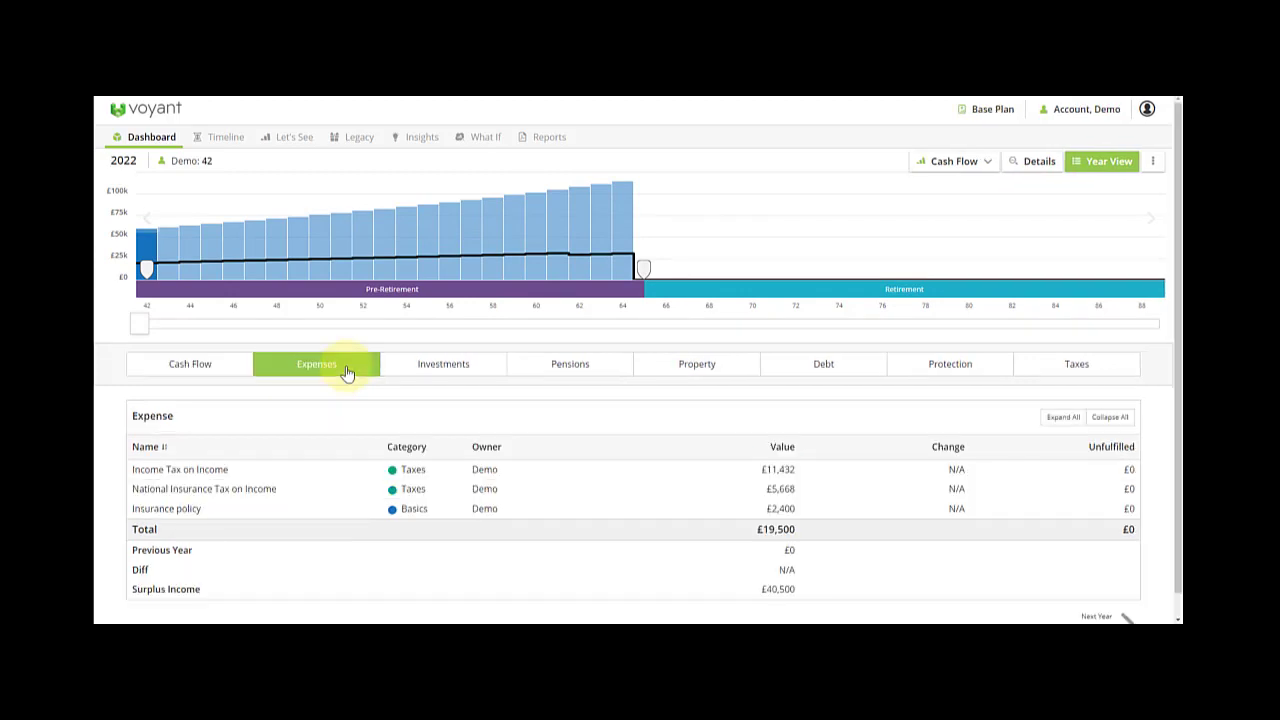
pyautogui.click(449, 371)
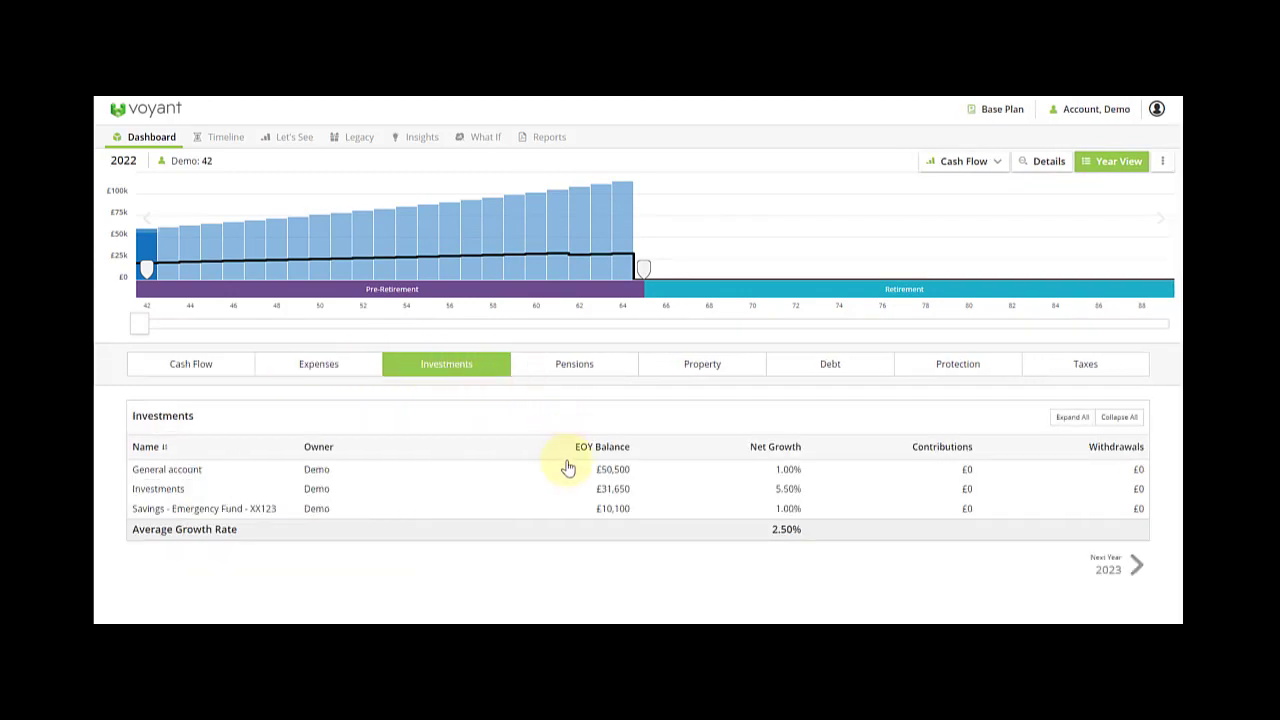
pyautogui.click(614, 373)
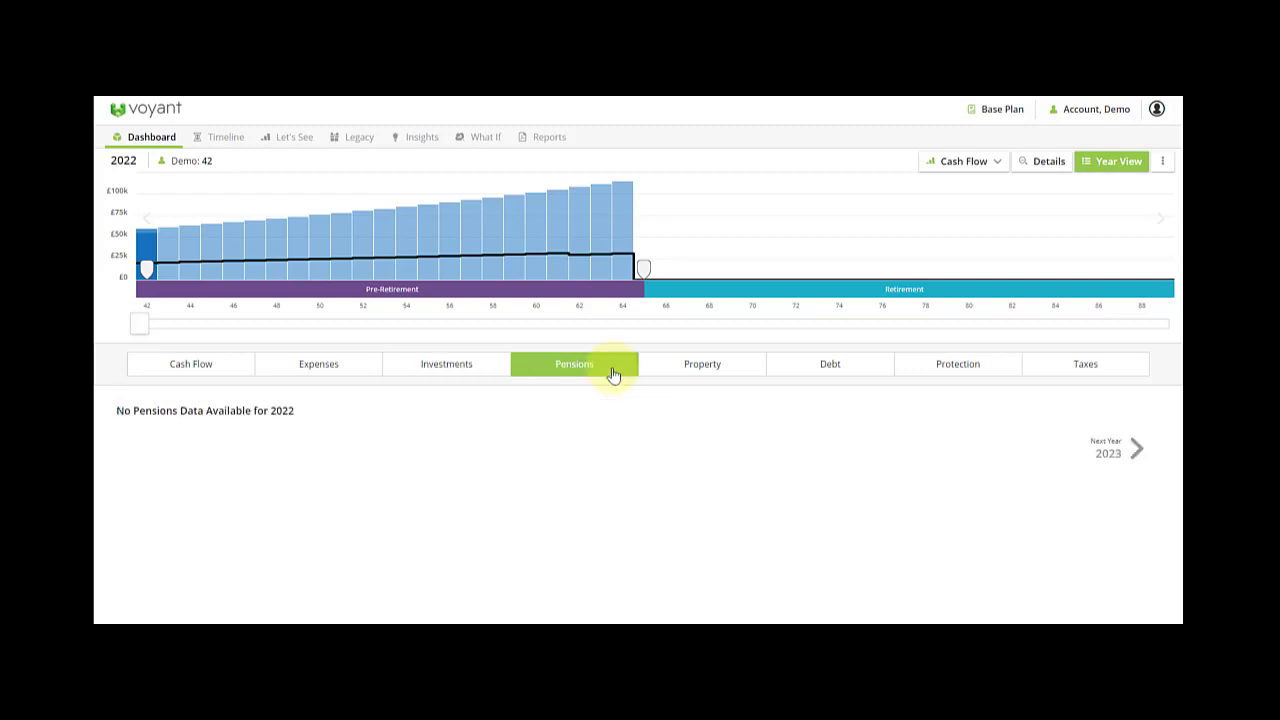
pyautogui.click(457, 371)
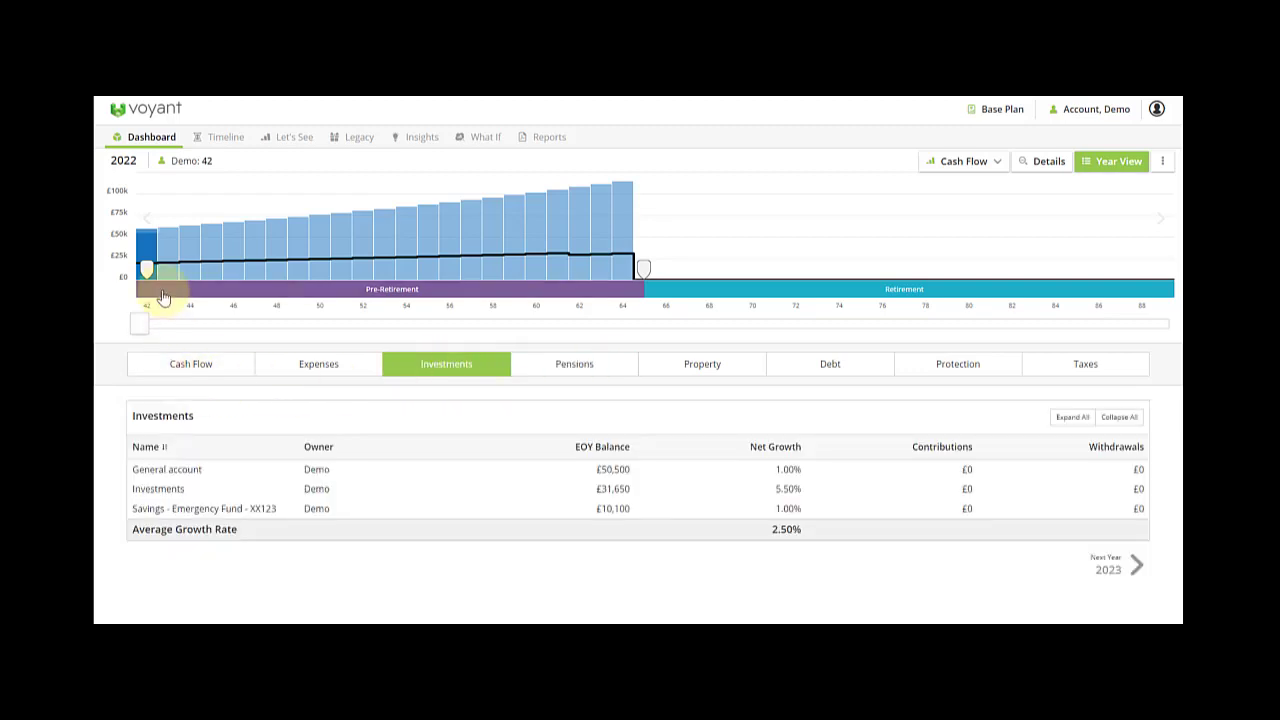
pyautogui.click(135, 138)
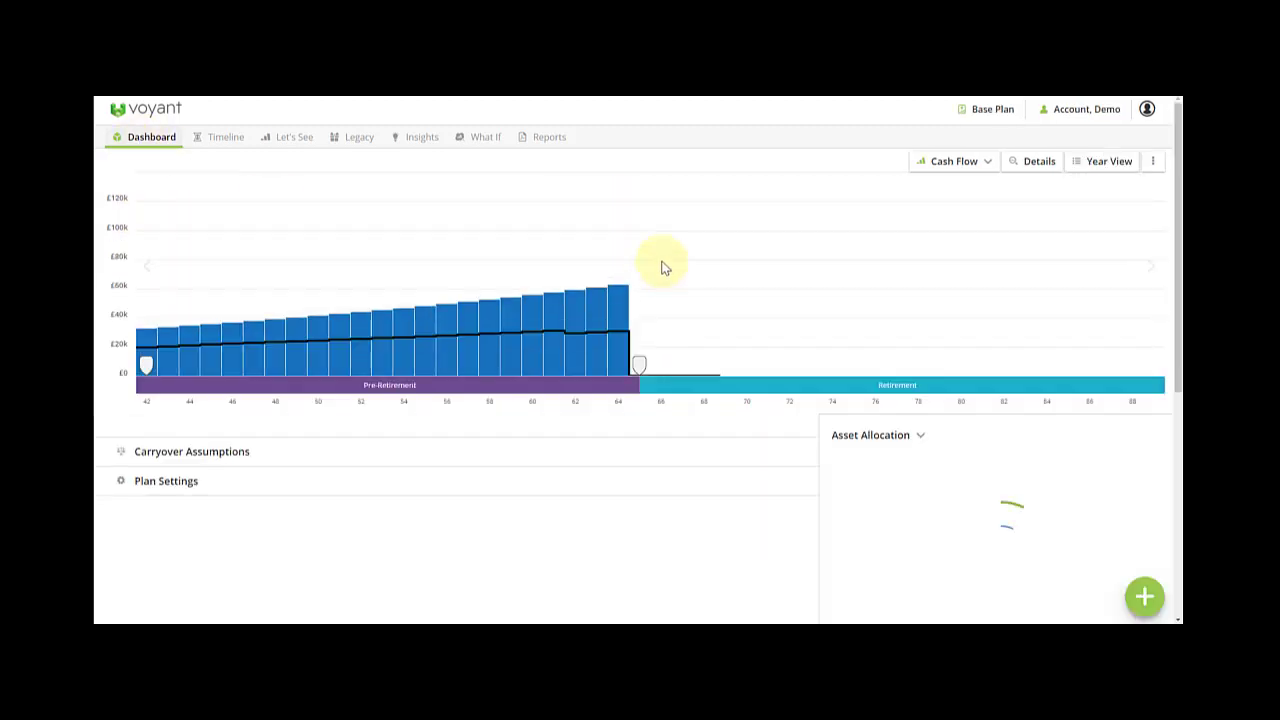
# Step: Add a Multi Year Expense named basics with an amount of £30,000 annually, check its timing and save it
pyautogui.scroll(-3, 580, 517)
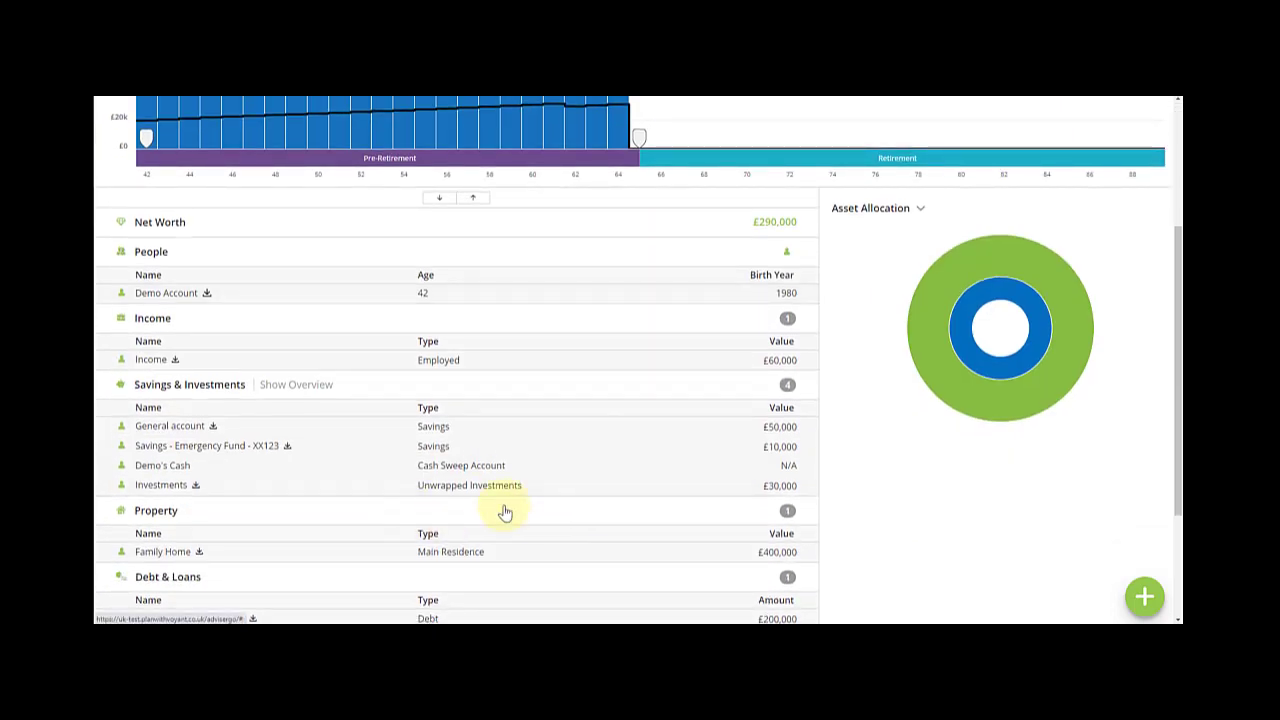
pyautogui.click(1145, 597)
pyautogui.click(990, 385)
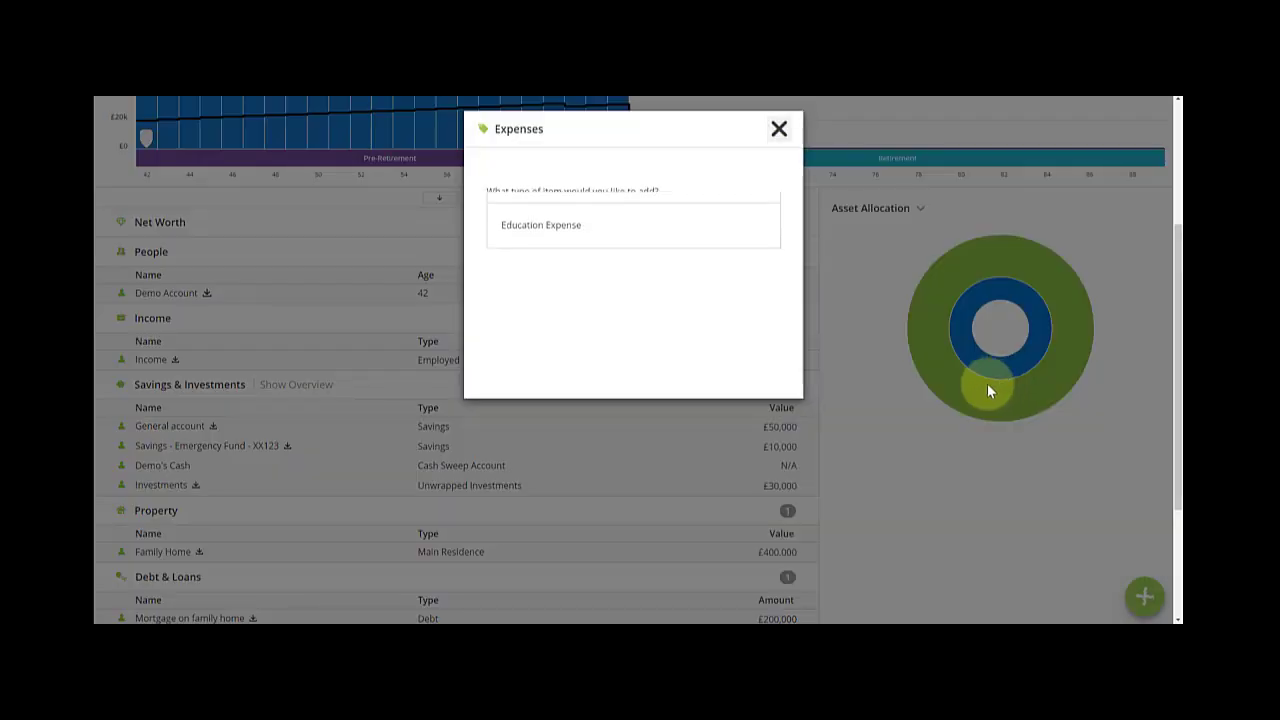
pyautogui.click(630, 218)
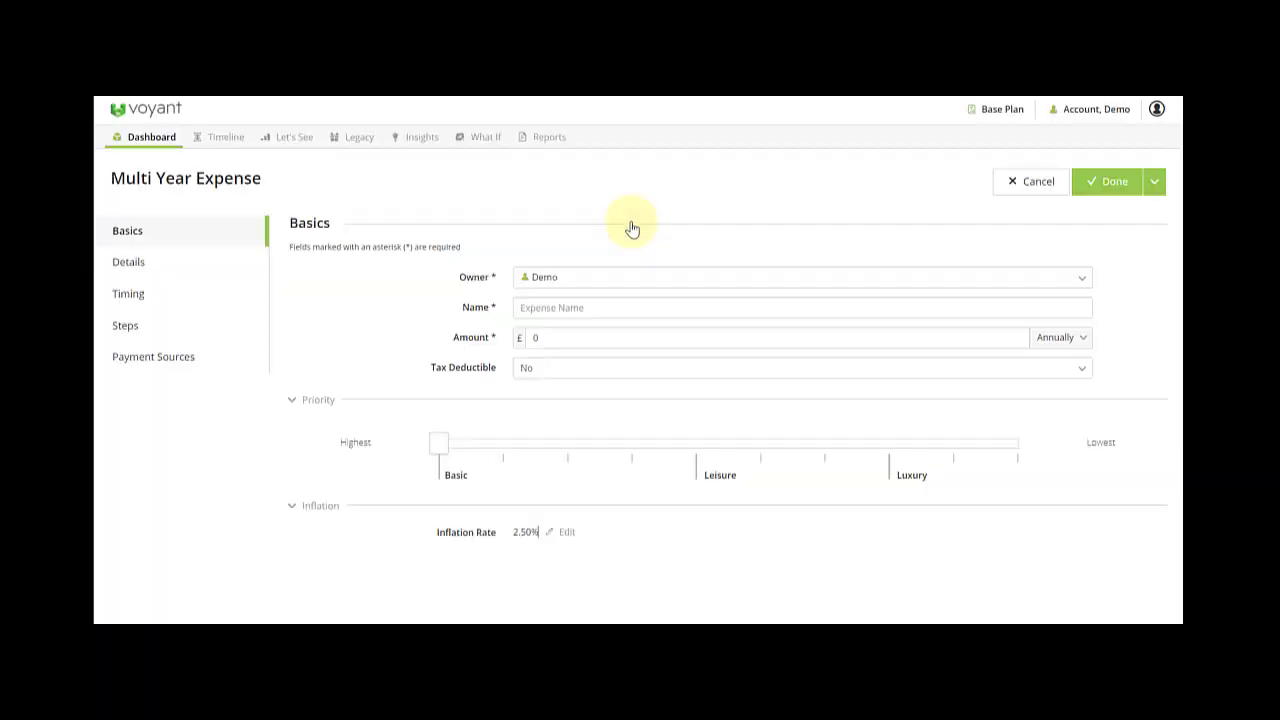
pyautogui.click(583, 311)
pyautogui.write('basics')
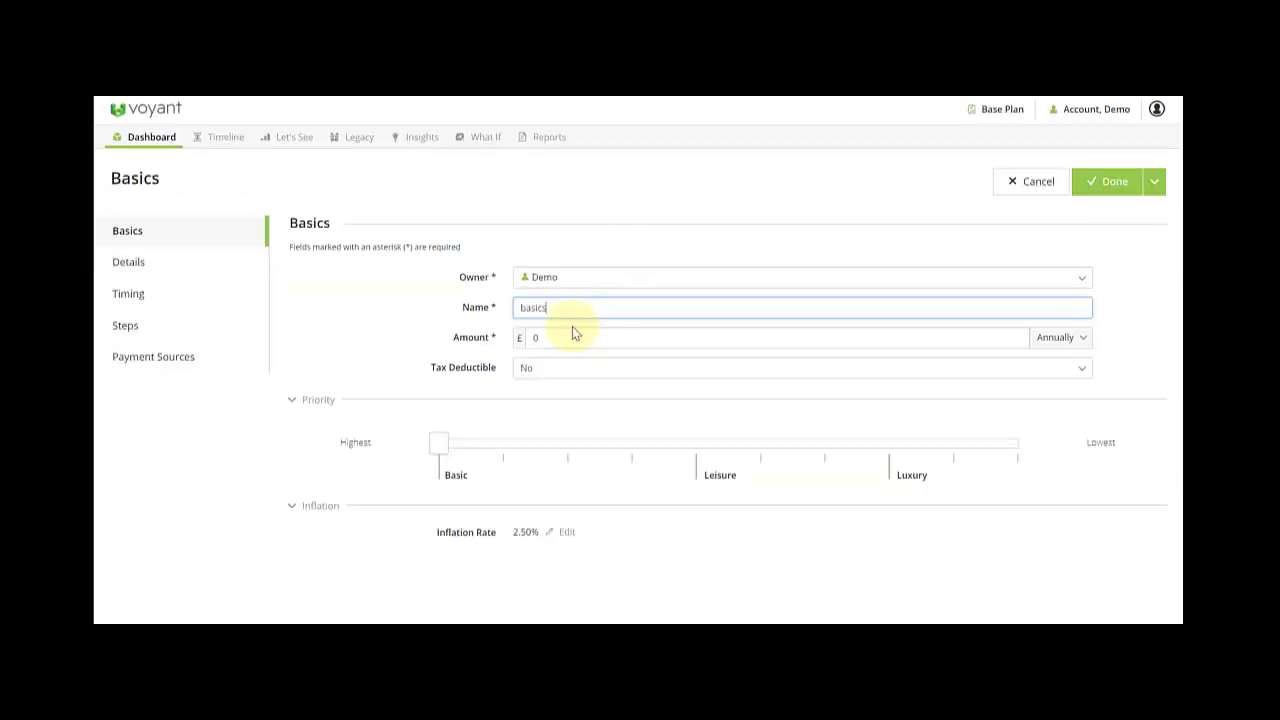
pyautogui.click(512, 338)
pyautogui.write('300000')
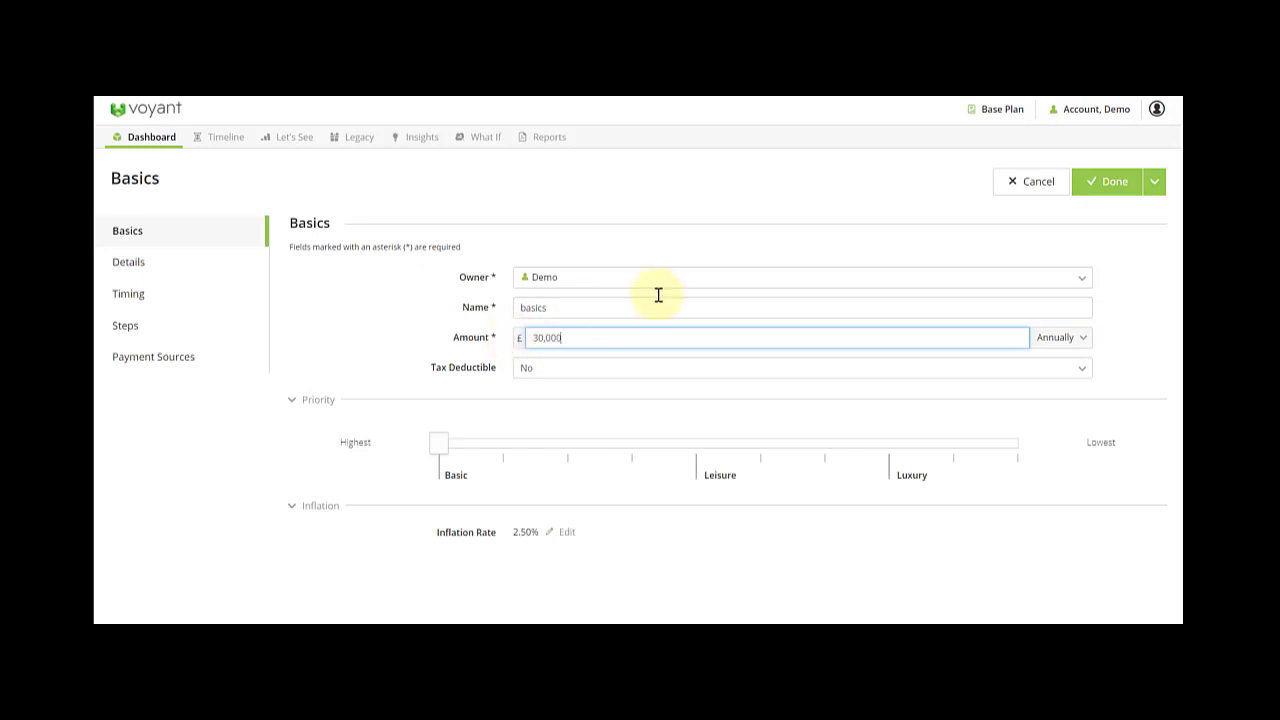
pyautogui.click(130, 294)
pyautogui.click(1090, 183)
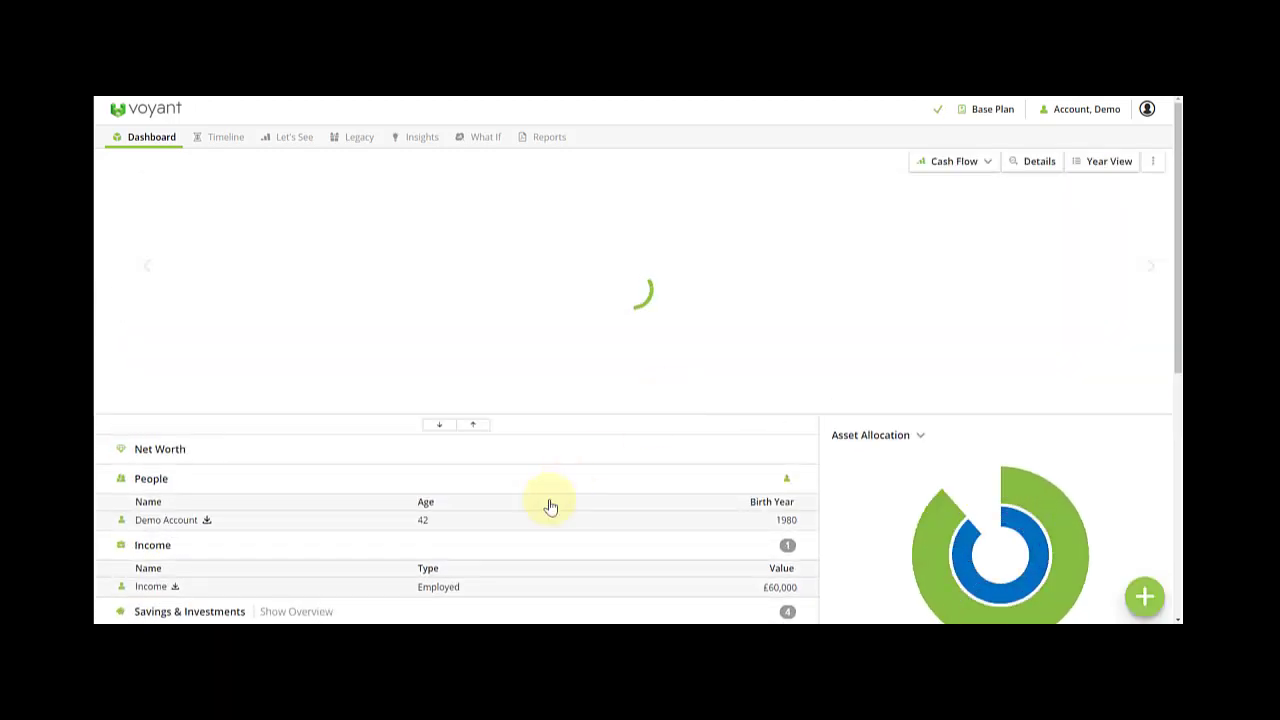
# Step: Check the Basics entry in the expenses list and examine the updated cash flow chart
pyautogui.scroll(-5, 540, 510)
pyautogui.scroll(-1, 499, 524)
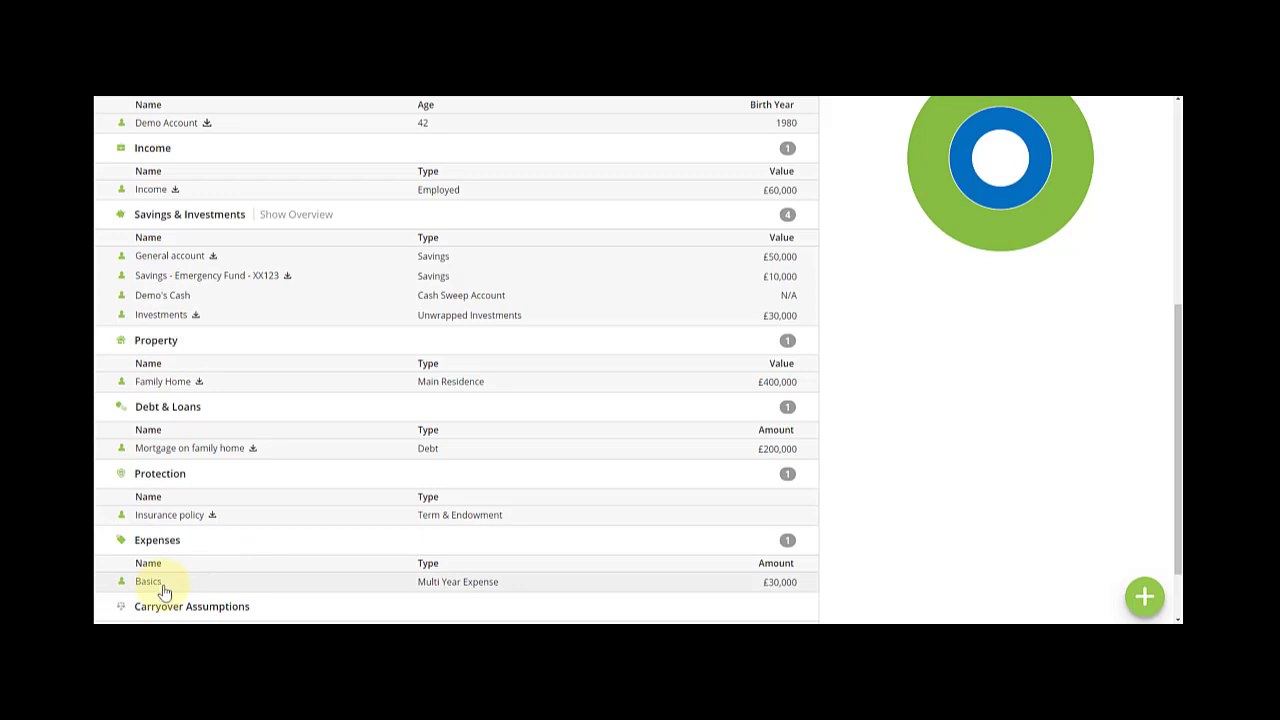
pyautogui.scroll(5, 720, 443)
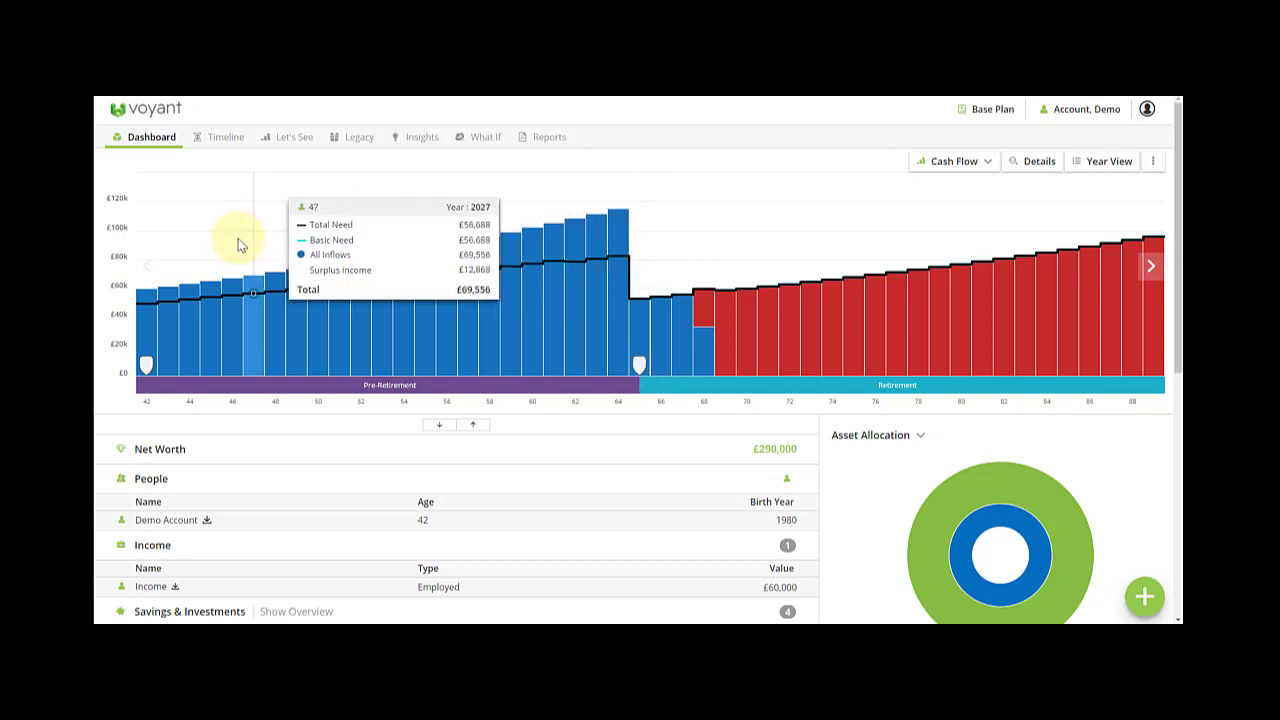
# Step: View the plan timeline and the Manage Plans options for the Base Plan, then return to the dashboard
pyautogui.click(224, 137)
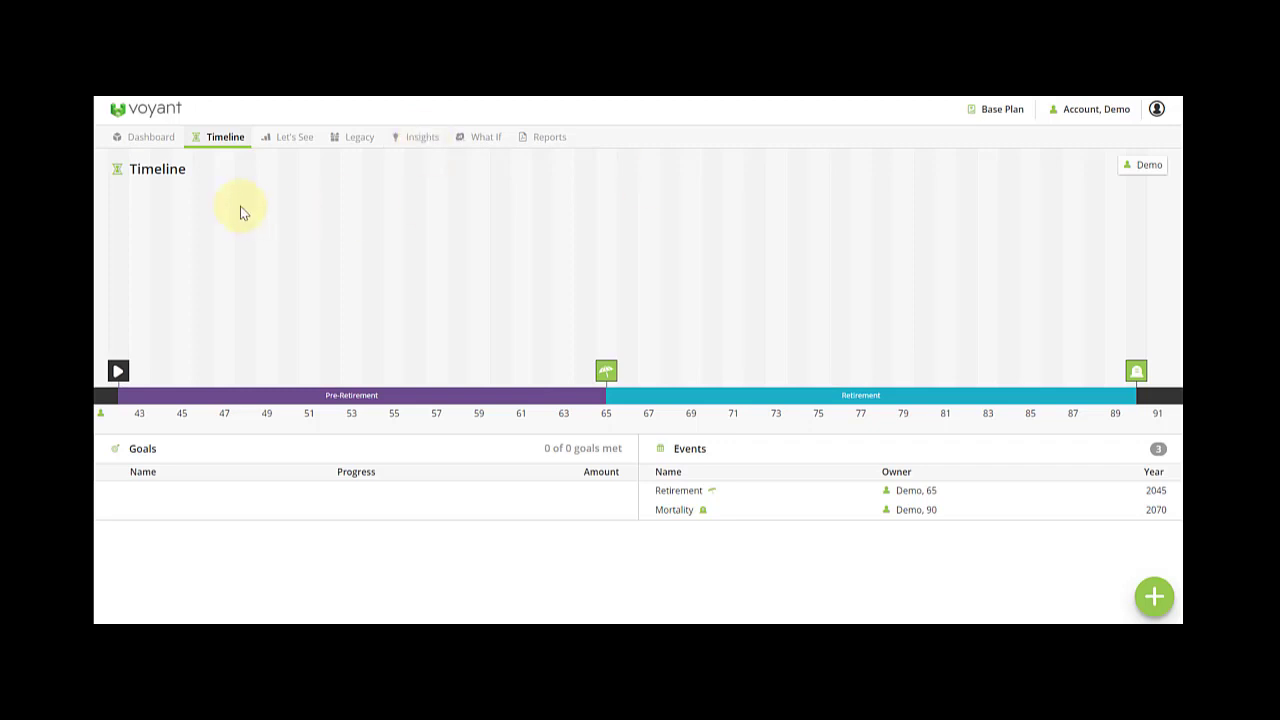
pyautogui.click(1015, 116)
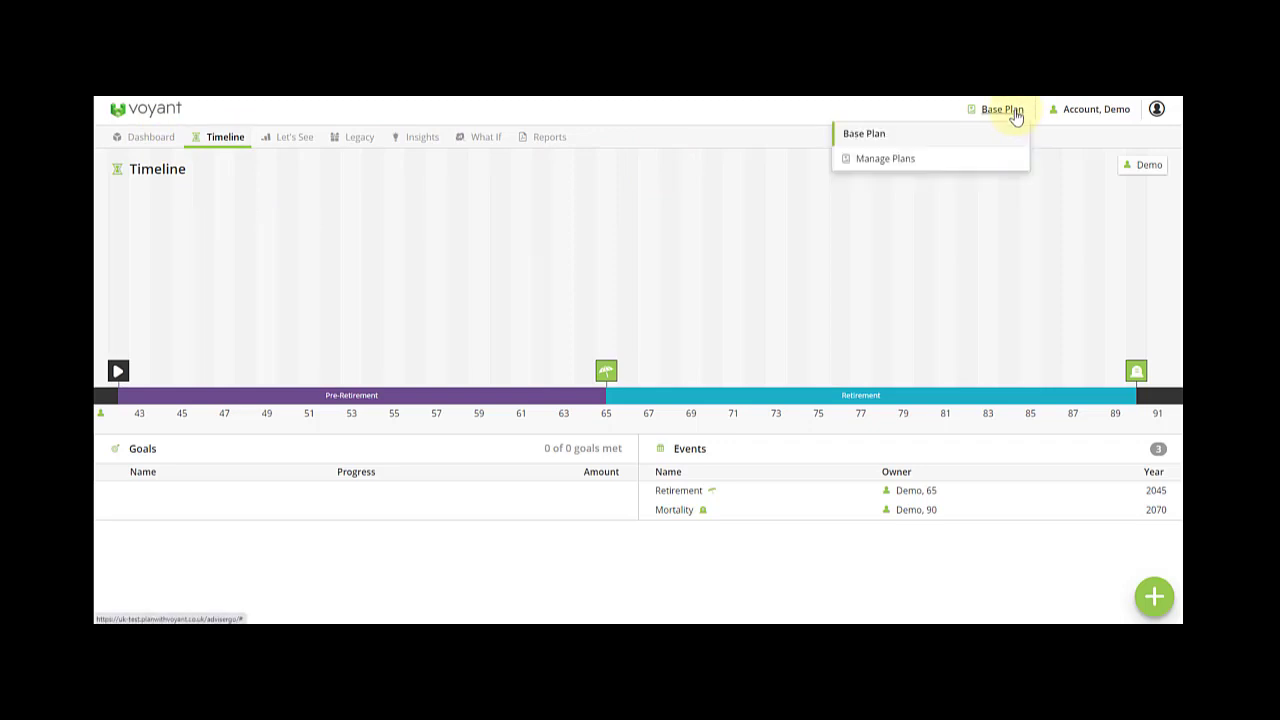
pyautogui.click(903, 159)
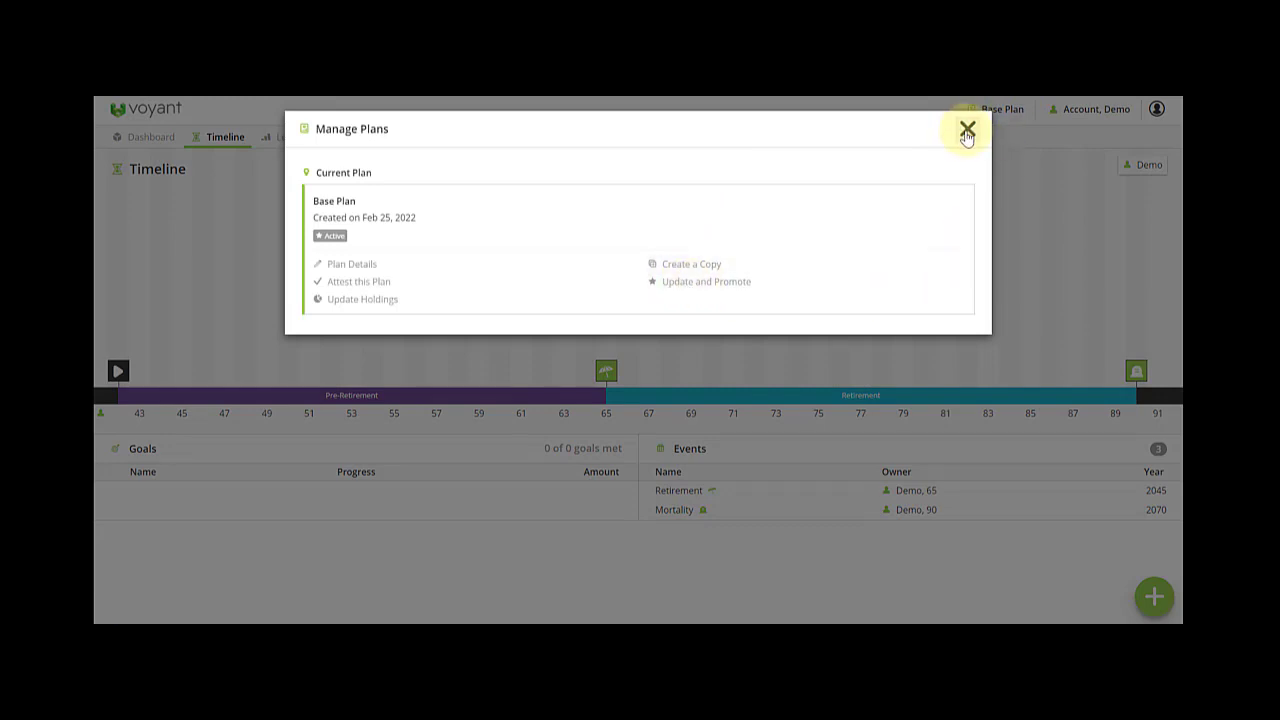
pyautogui.click(967, 131)
pyautogui.click(131, 138)
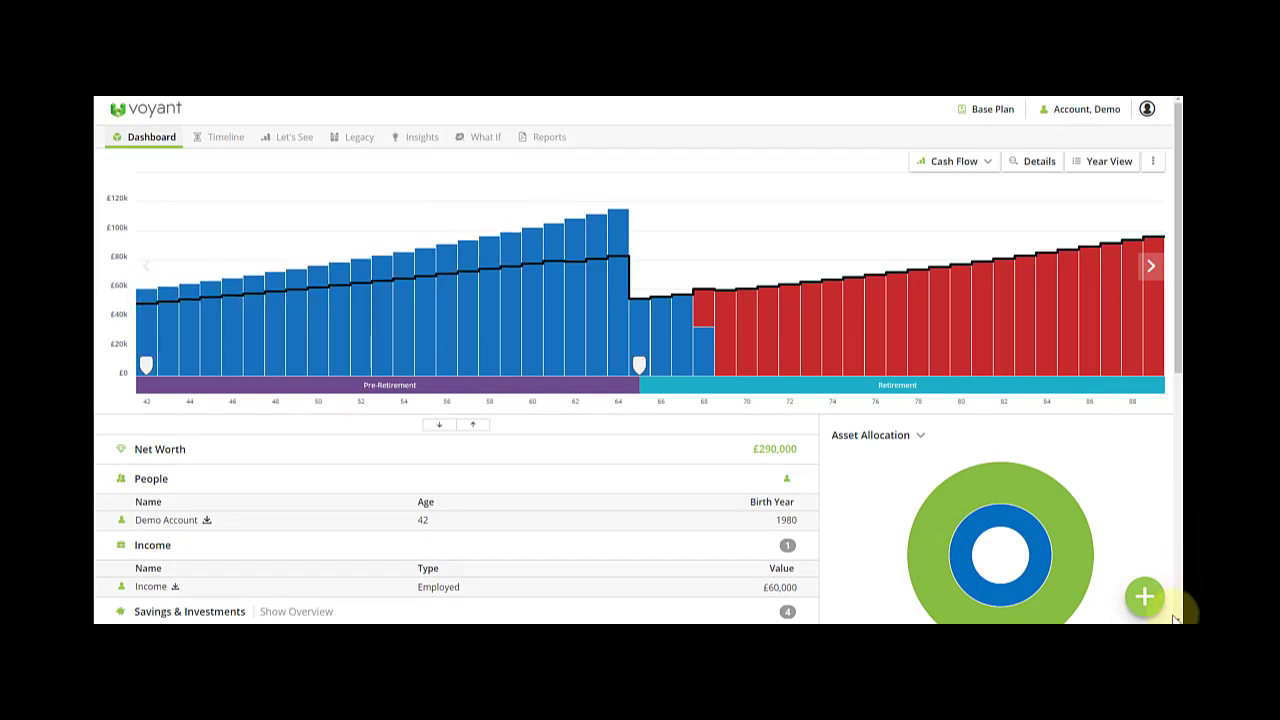
# Step: Start an update of the plan from Salesforce FSC UK (PROD) and continue past people and events to the finances
pyautogui.click(1143, 600)
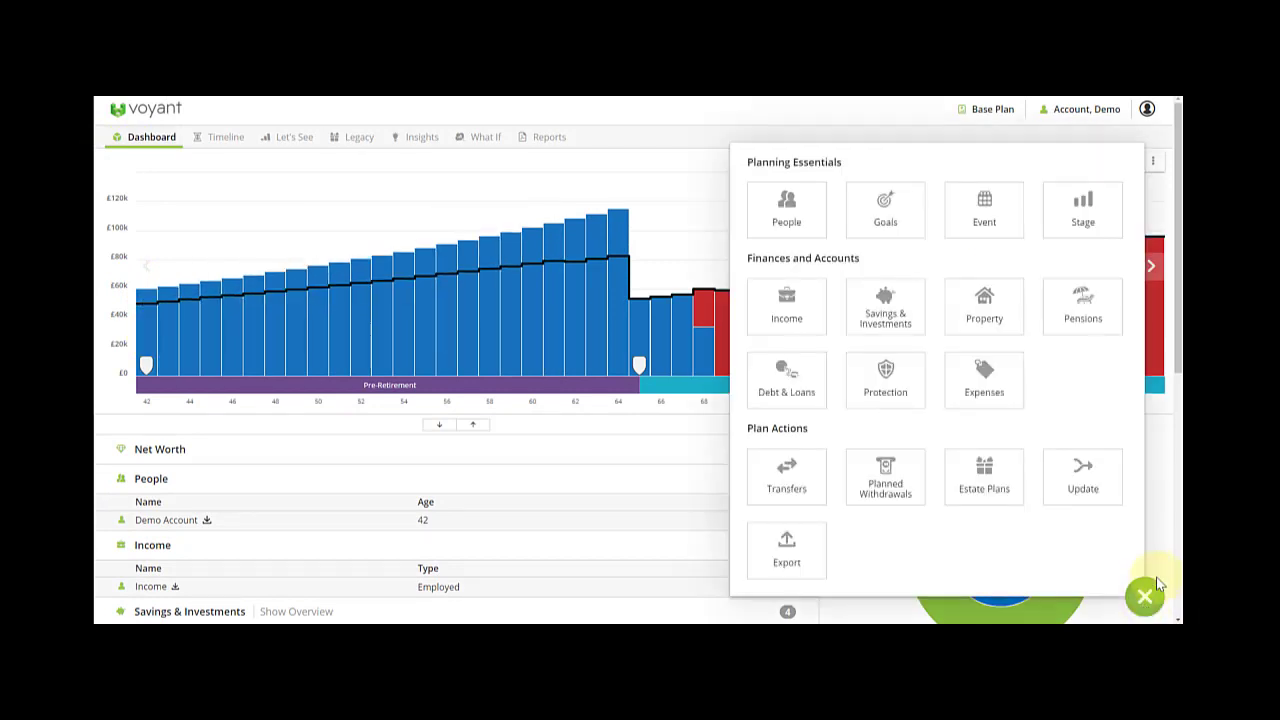
pyautogui.click(1093, 497)
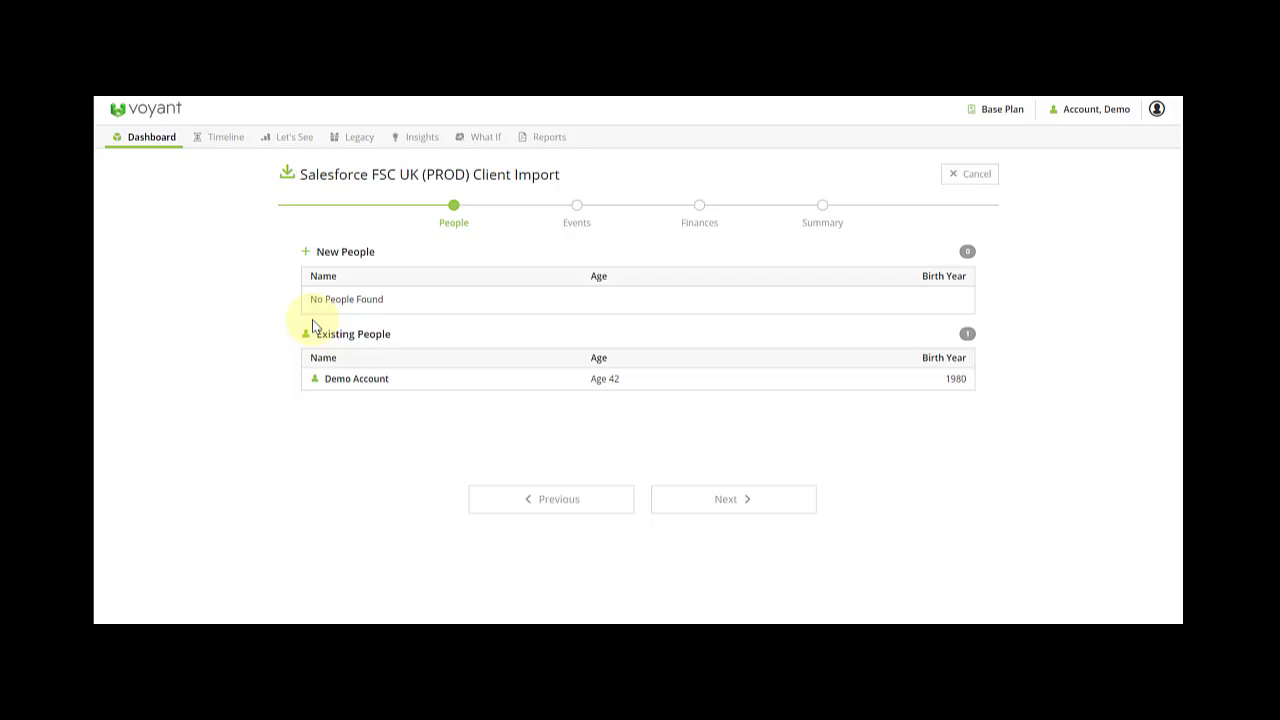
pyautogui.click(755, 500)
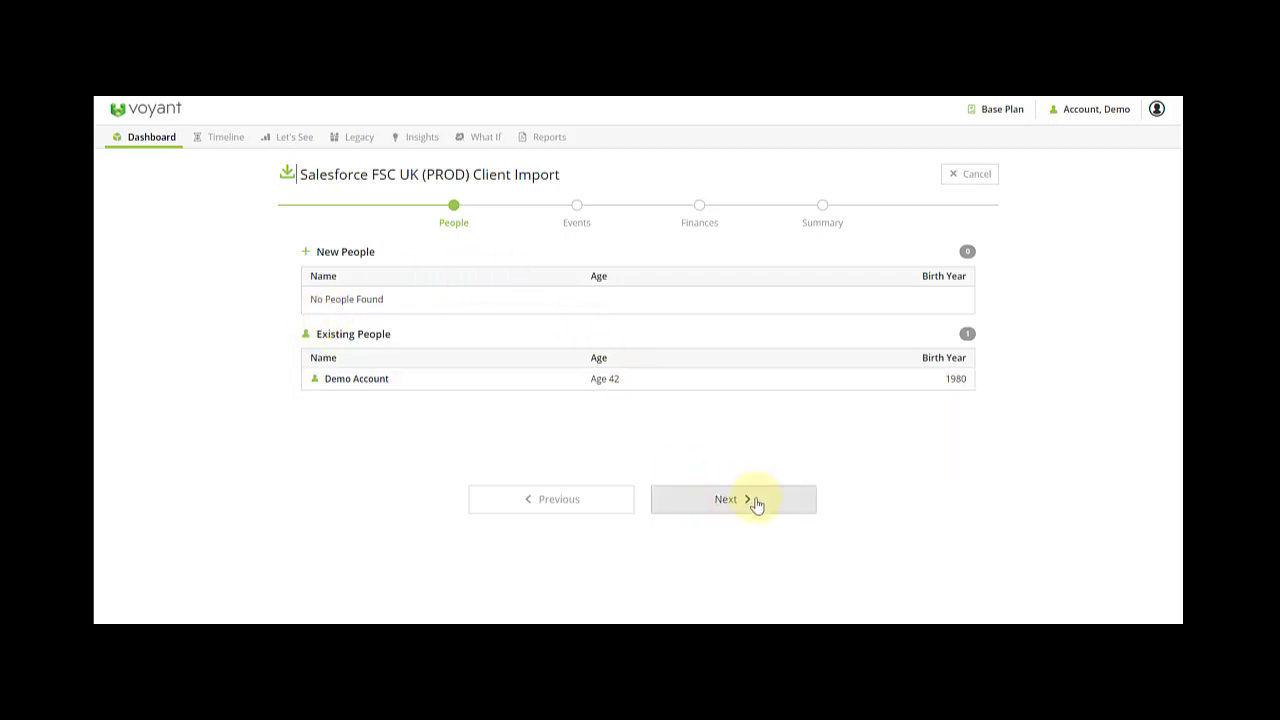
pyautogui.click(755, 500)
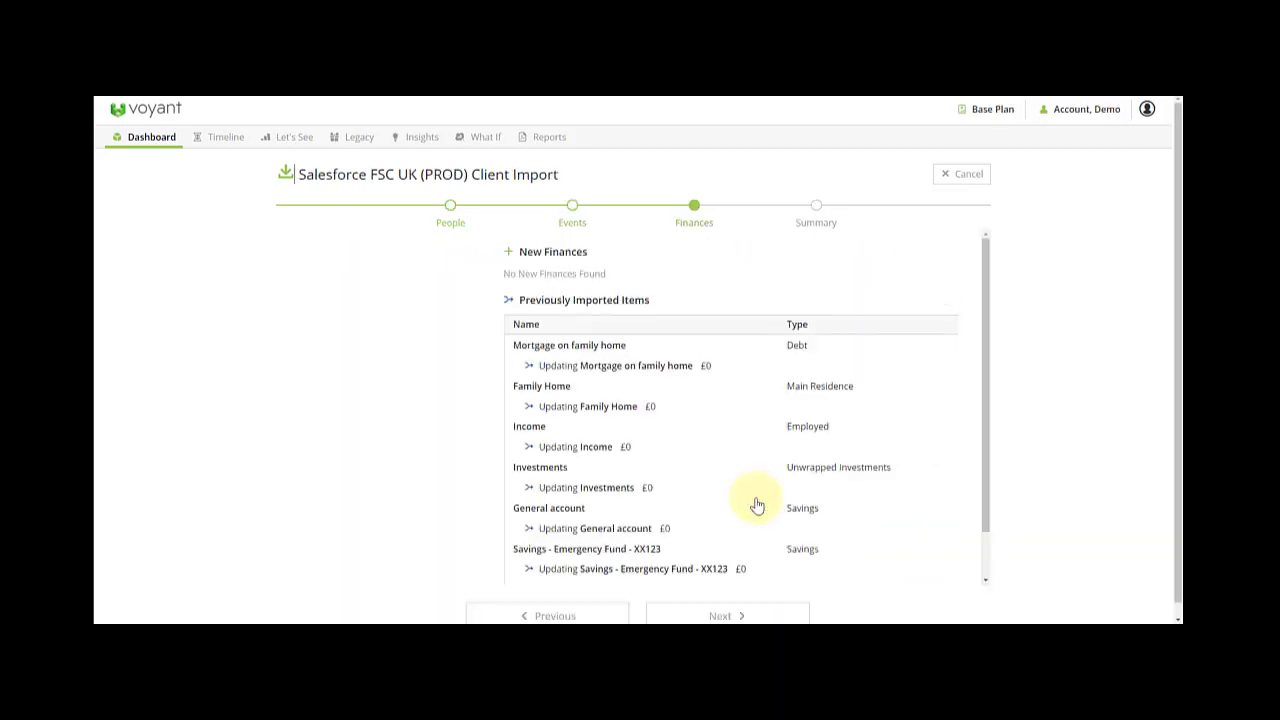
# Step: Review the previously imported finance items and complete the update from the import summary
pyautogui.scroll(-2, 757, 503)
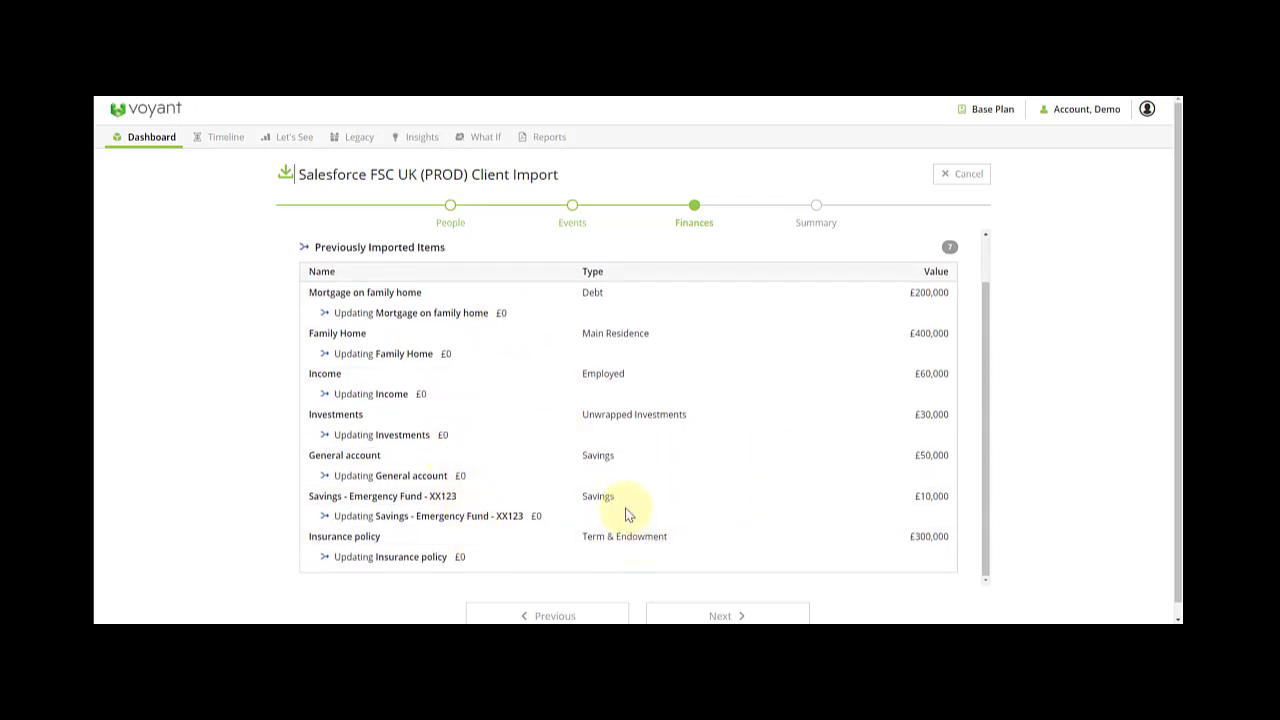
pyautogui.scroll(-1, 629, 516)
pyautogui.scroll(1, 650, 550)
pyautogui.click(697, 615)
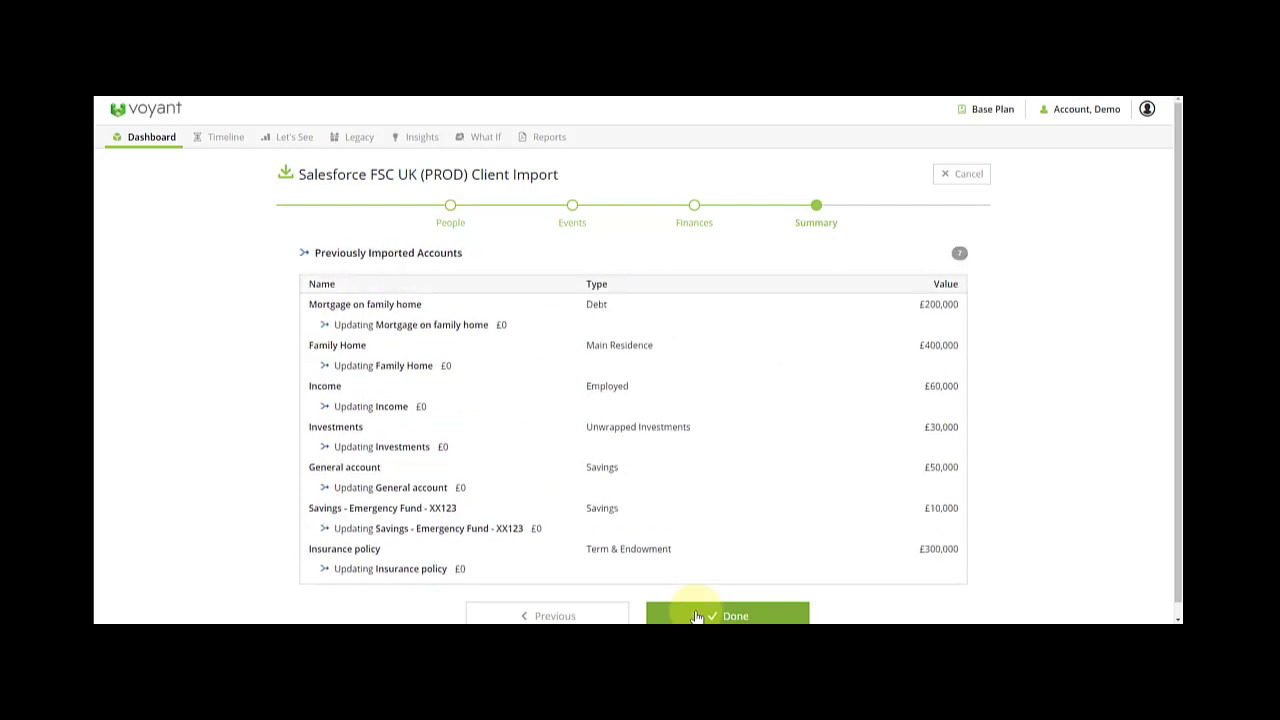
pyautogui.click(697, 615)
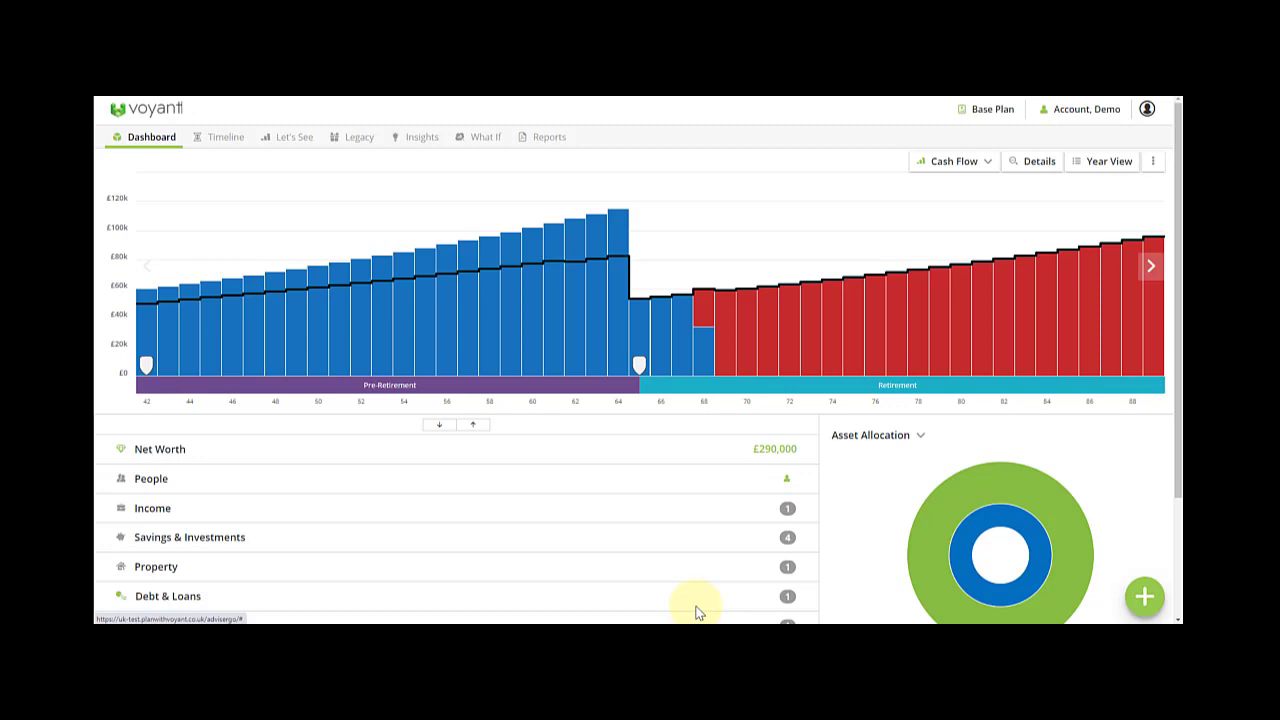
# Step: Return to the client list, open the recent client created on Feb 7, 2022 and review that client's plan
pyautogui.click(1147, 112)
pyautogui.click(1097, 138)
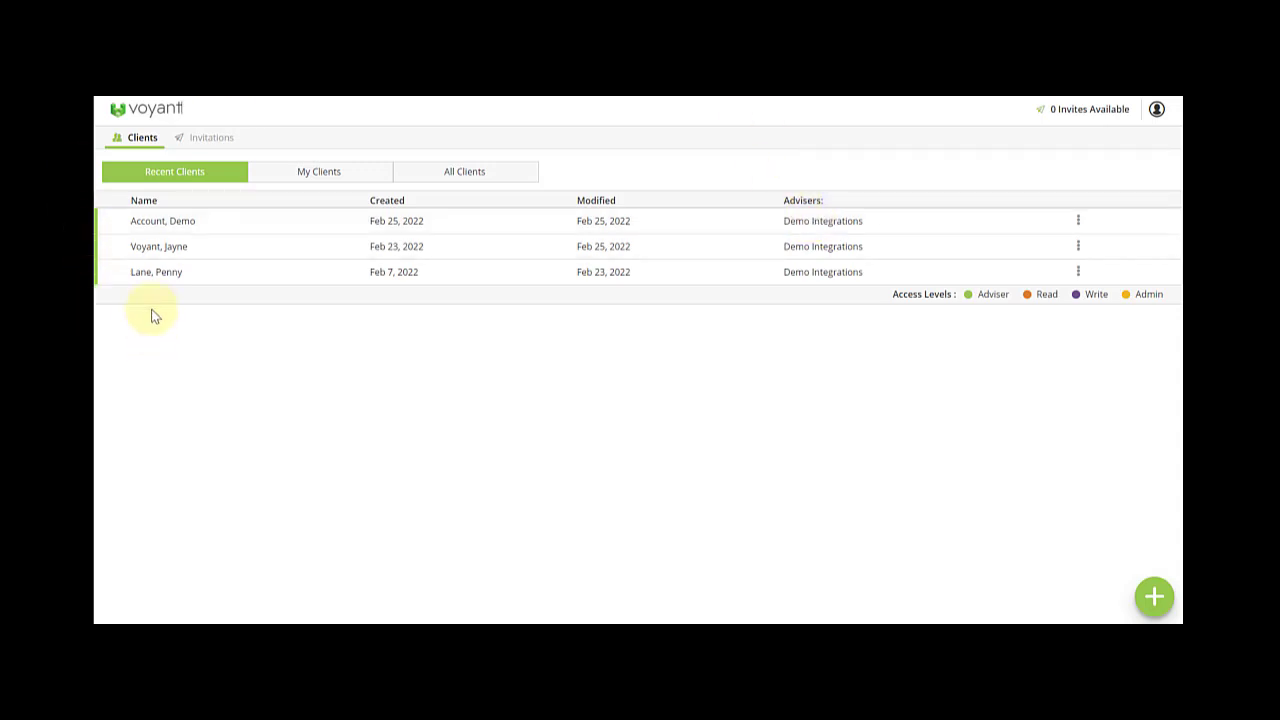
pyautogui.click(163, 274)
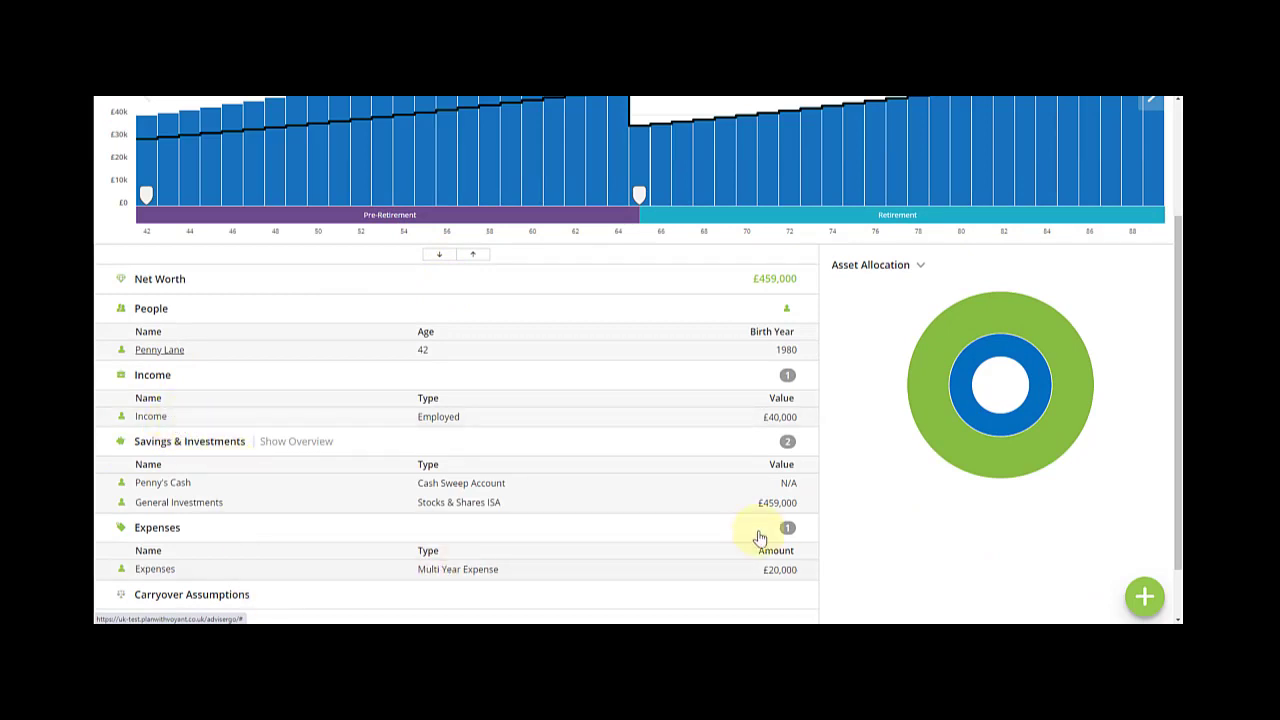
pyautogui.scroll(3, 680, 475)
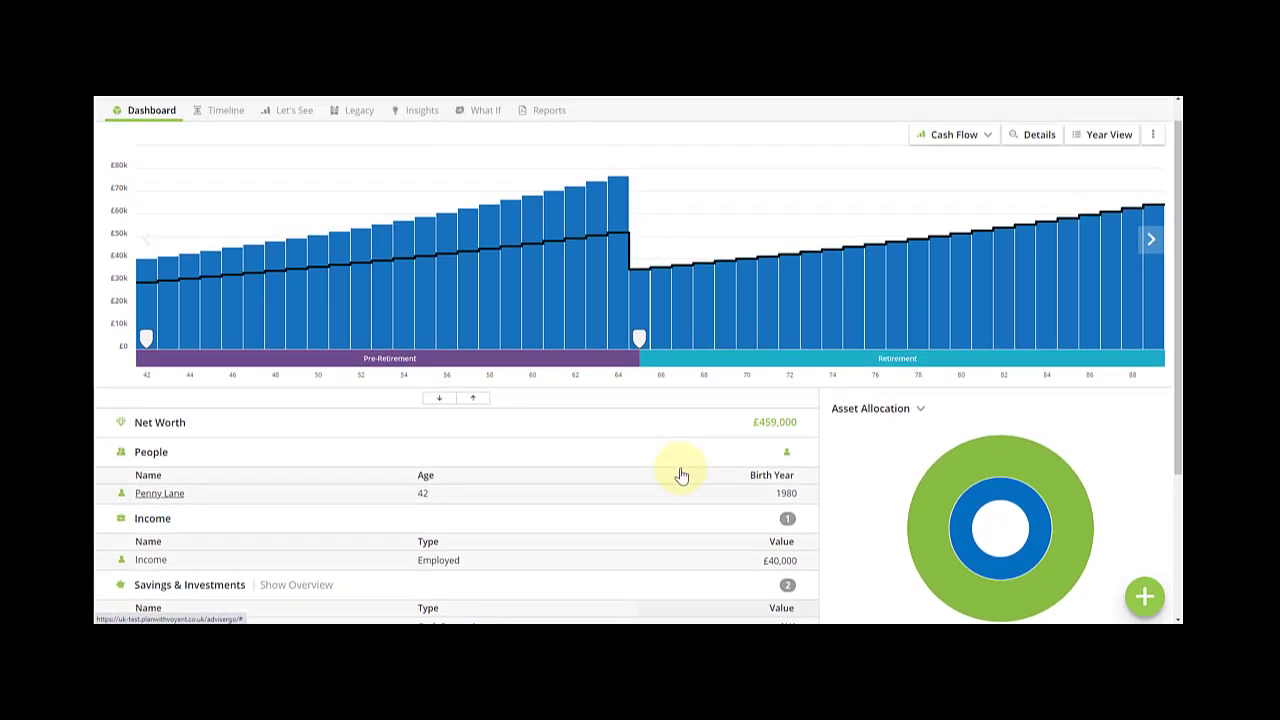
# Step: Start a Salesforce FSC UK (PROD) import for this plan, search by the client's first name and select the Individual record
pyautogui.click(1145, 596)
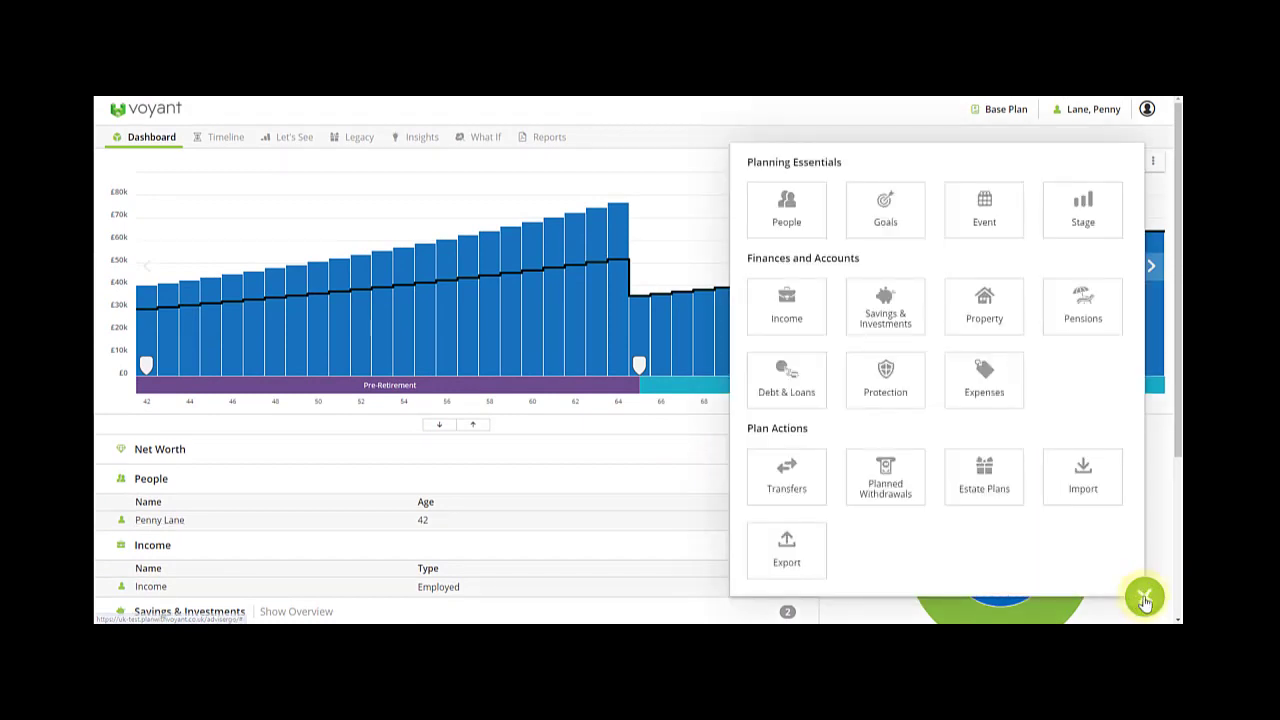
pyautogui.click(1081, 490)
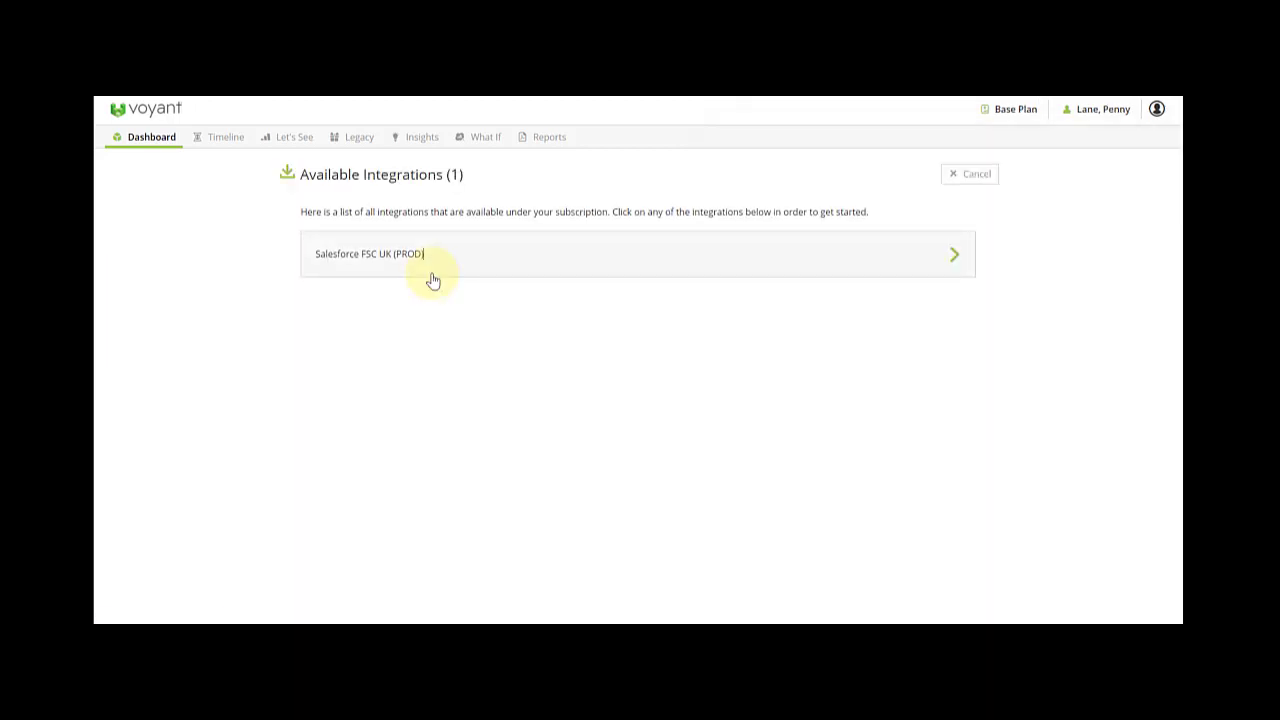
pyautogui.click(432, 281)
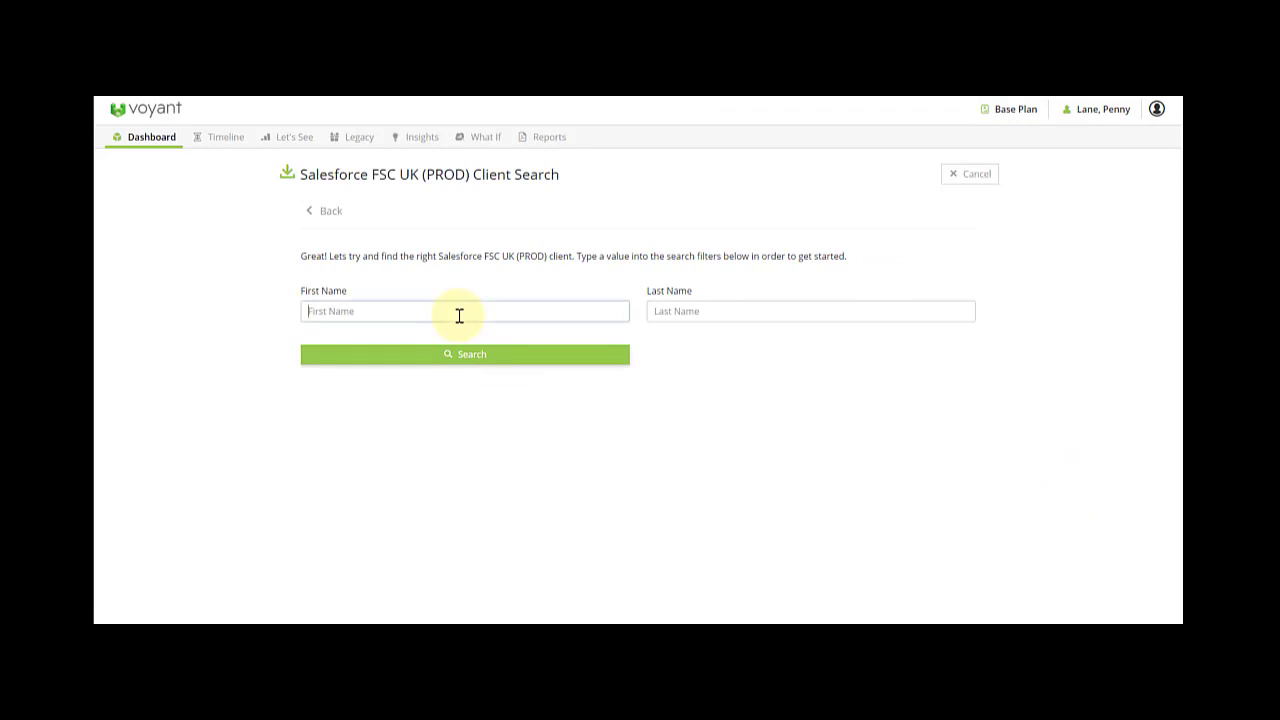
pyautogui.write('penny')
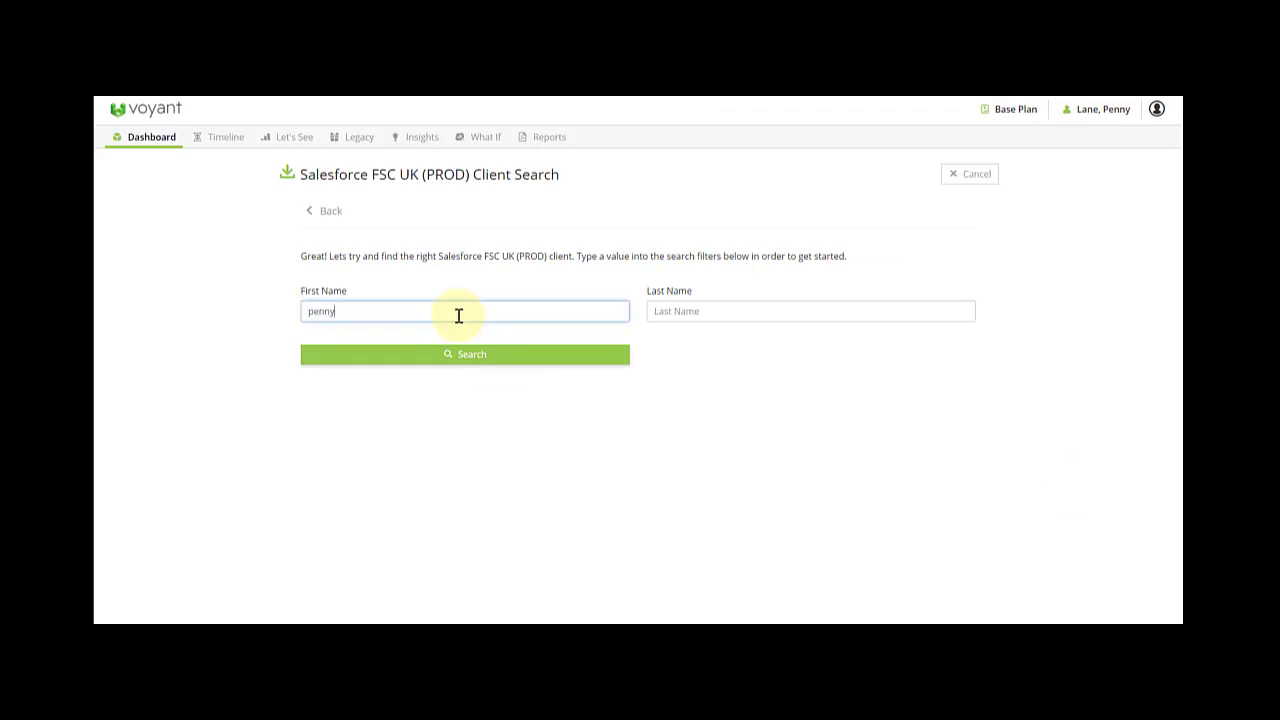
pyautogui.click(502, 363)
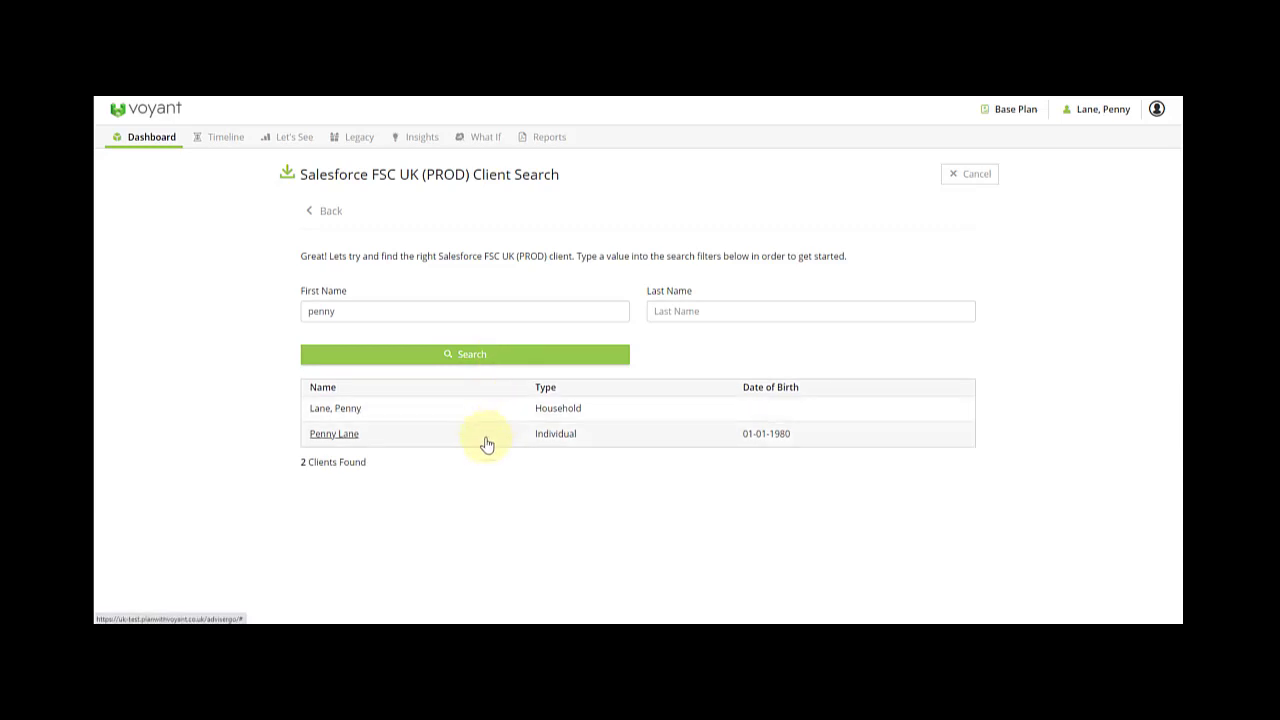
pyautogui.click(487, 444)
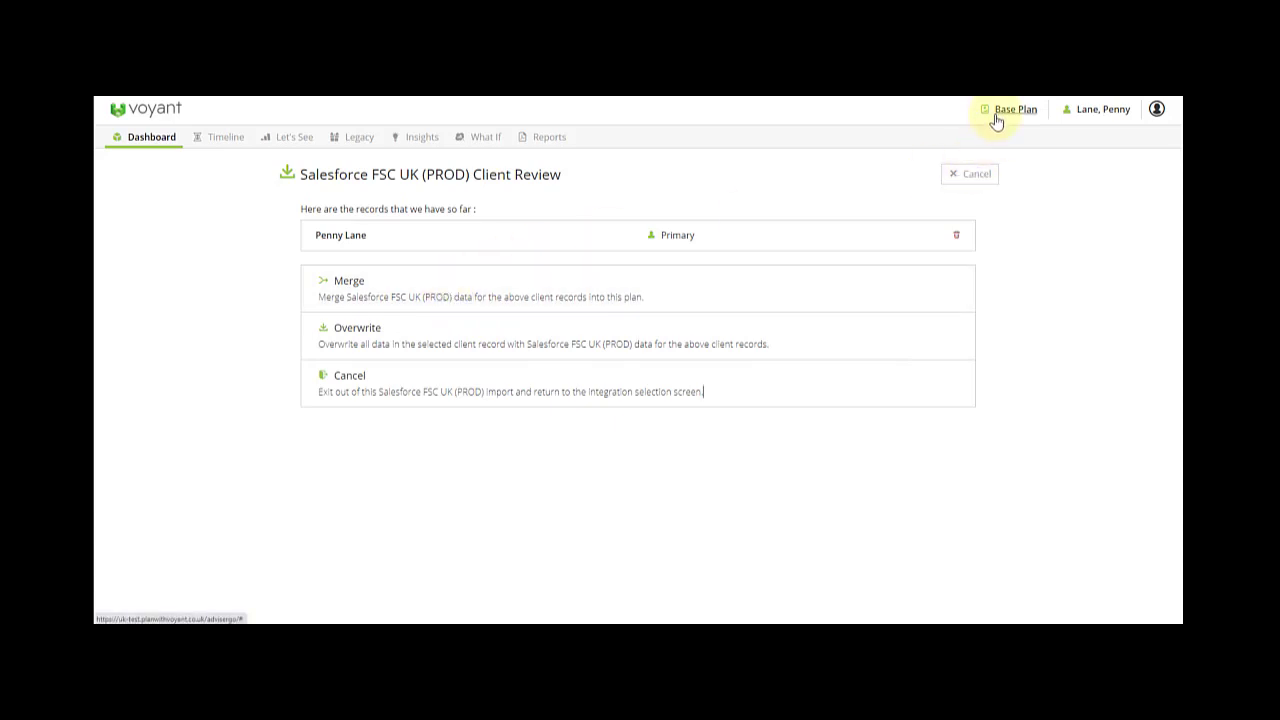
# Step: Merge the Salesforce data into this plan, accept the people match and continue past the events to the finances
pyautogui.click(437, 296)
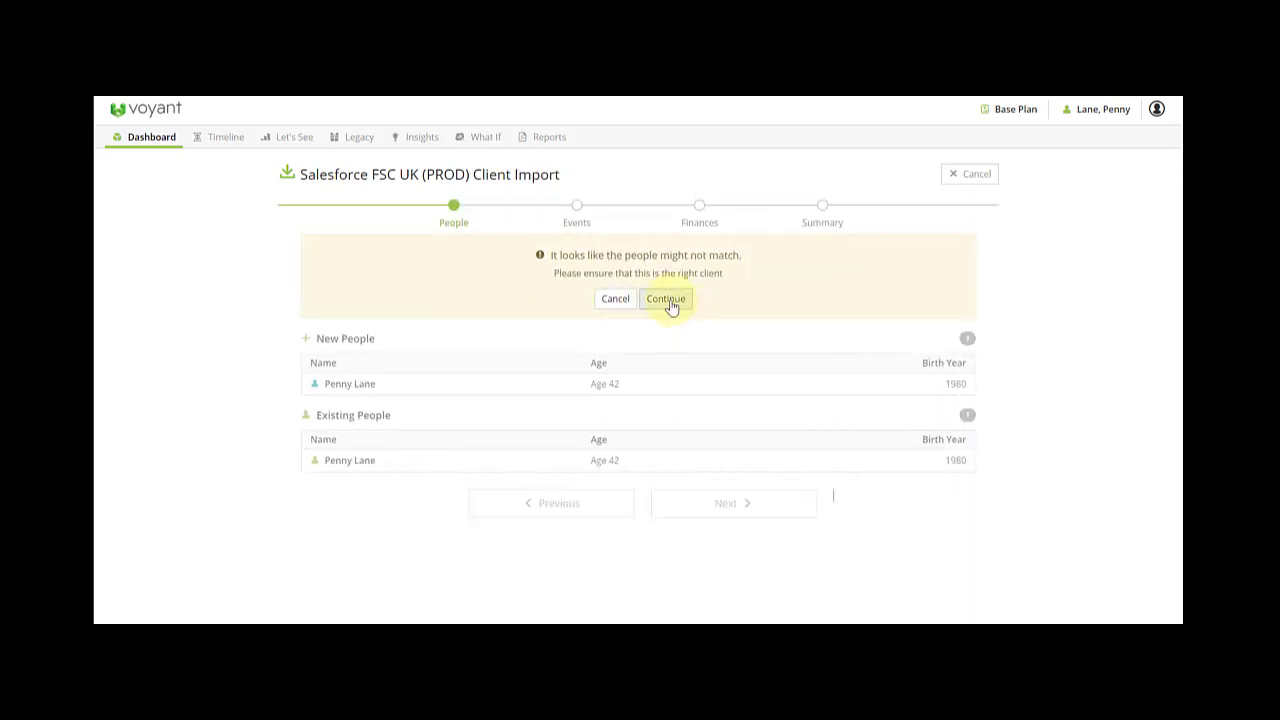
pyautogui.click(667, 299)
pyautogui.click(748, 510)
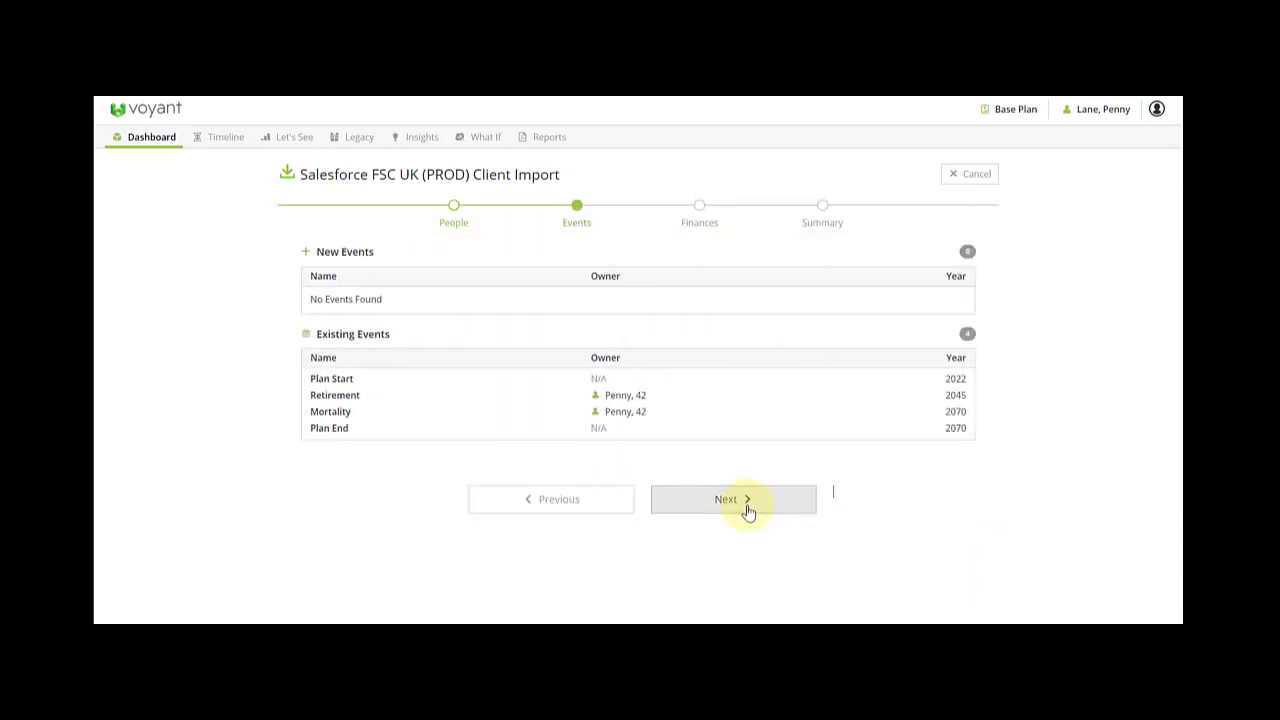
pyautogui.click(748, 510)
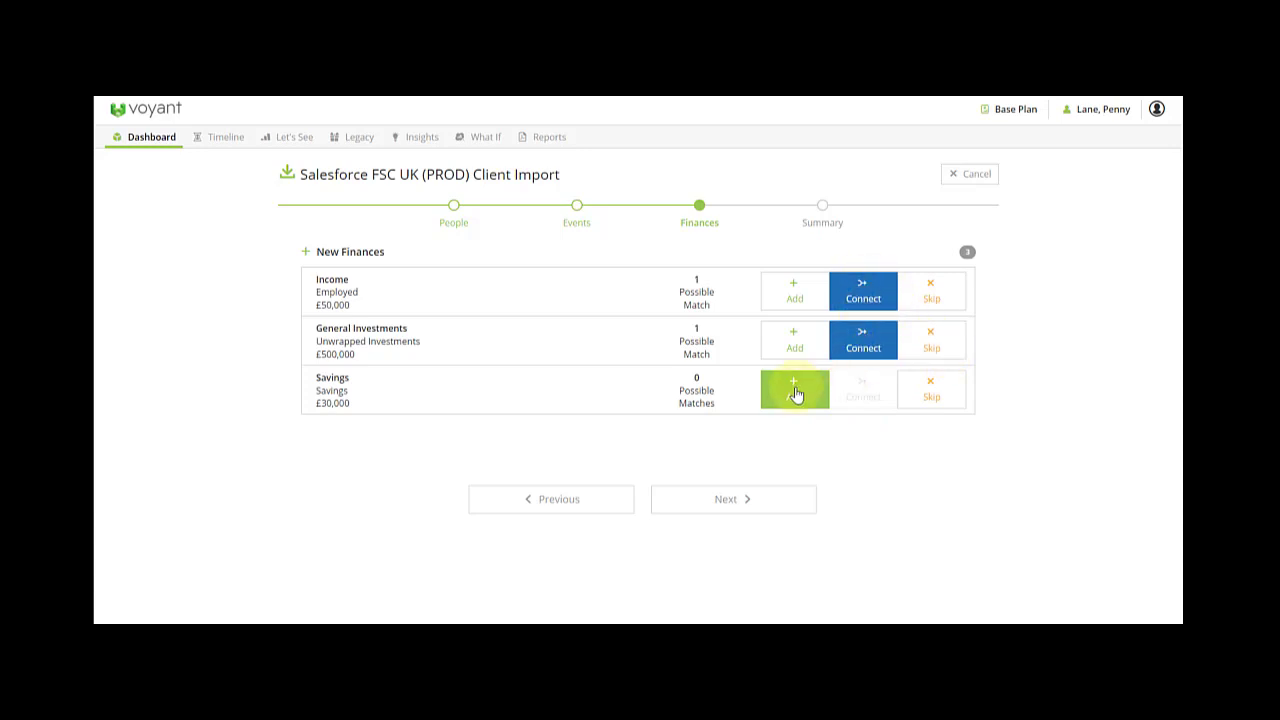
# Step: Connect the imported Income and General Investments to their existing plan items, add Savings as new and complete the import
pyautogui.click(730, 503)
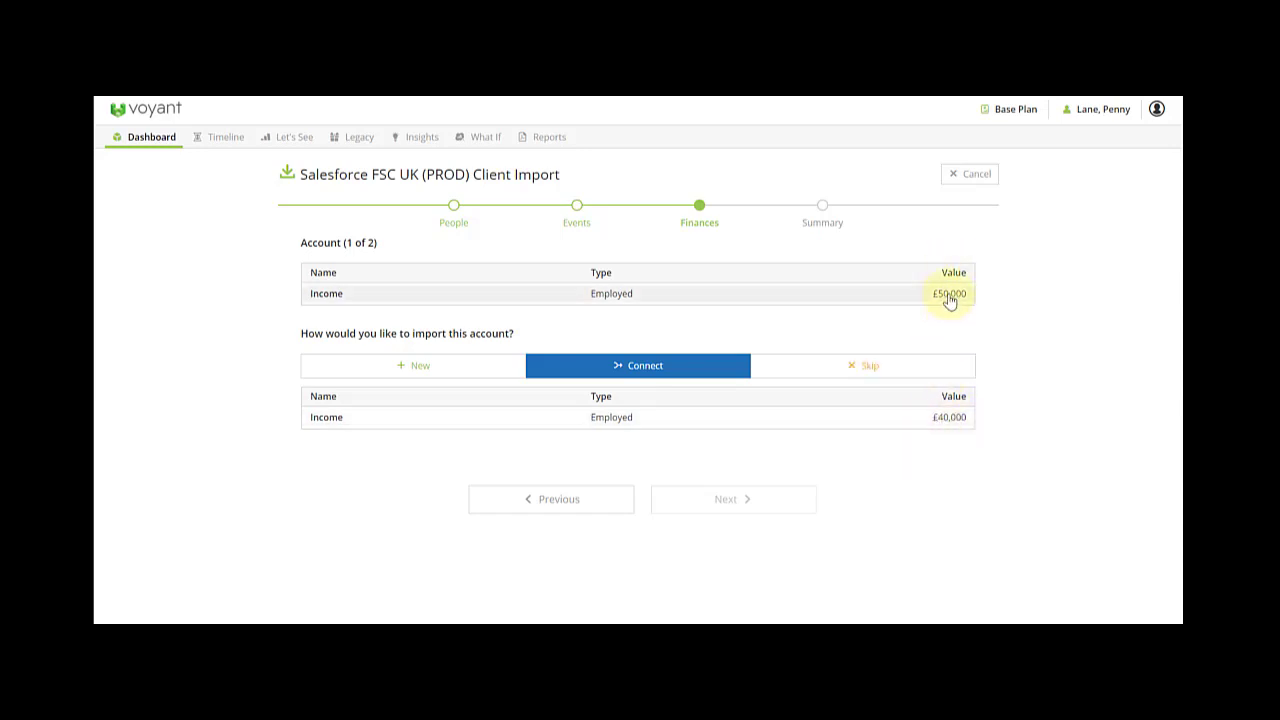
pyautogui.click(670, 427)
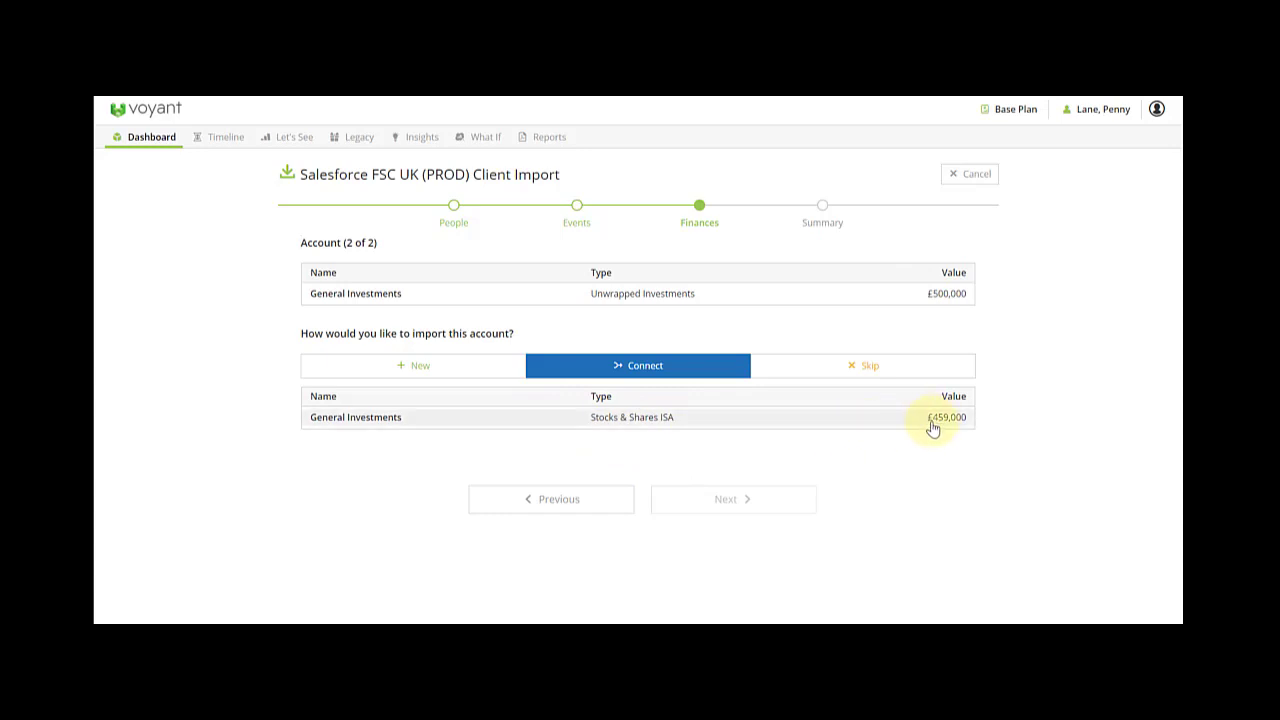
pyautogui.click(712, 421)
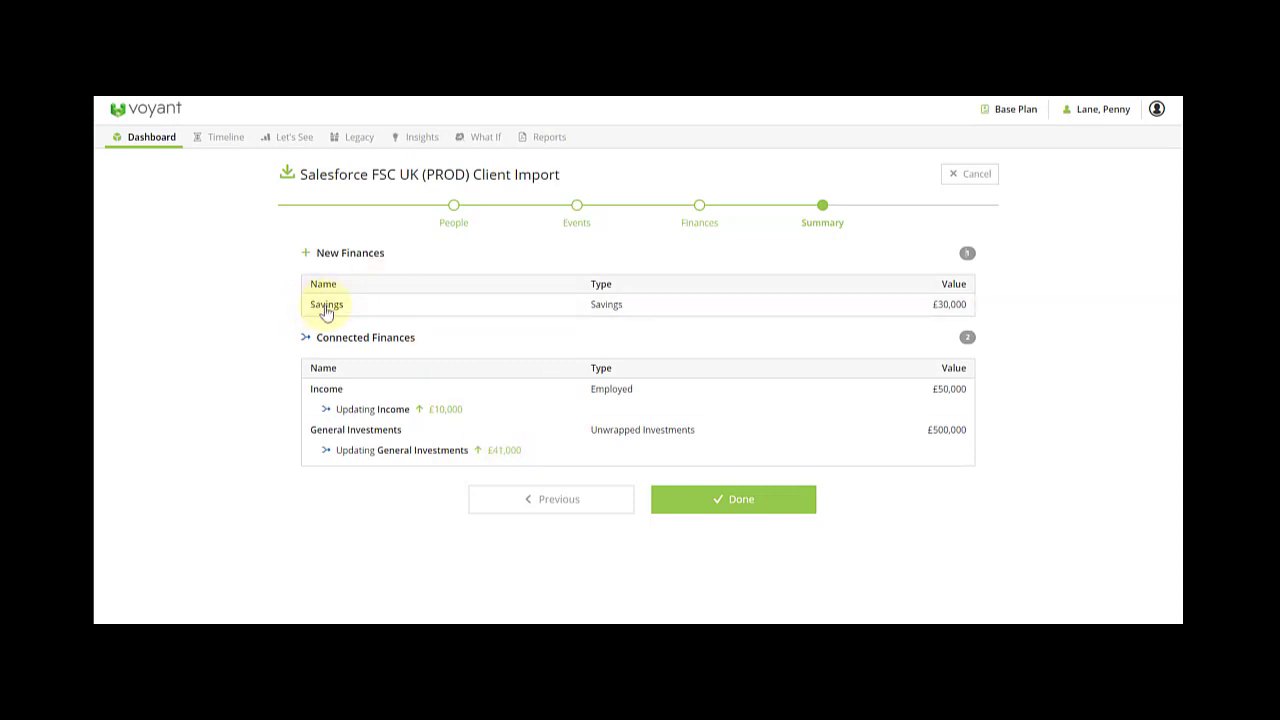
pyautogui.click(760, 506)
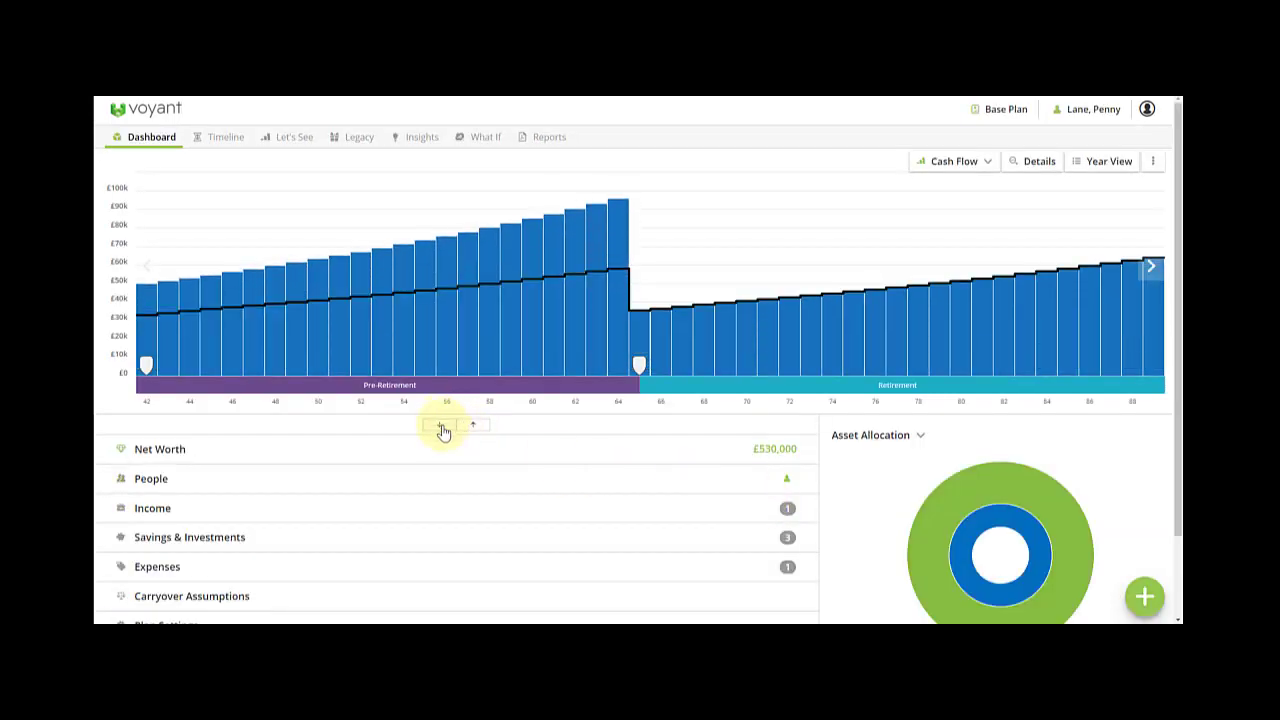
# Step: Expand the plan's dashboard sections and review the merged income, savings and investments, including the details of the Income item
pyautogui.click(441, 426)
pyautogui.scroll(-3, 650, 440)
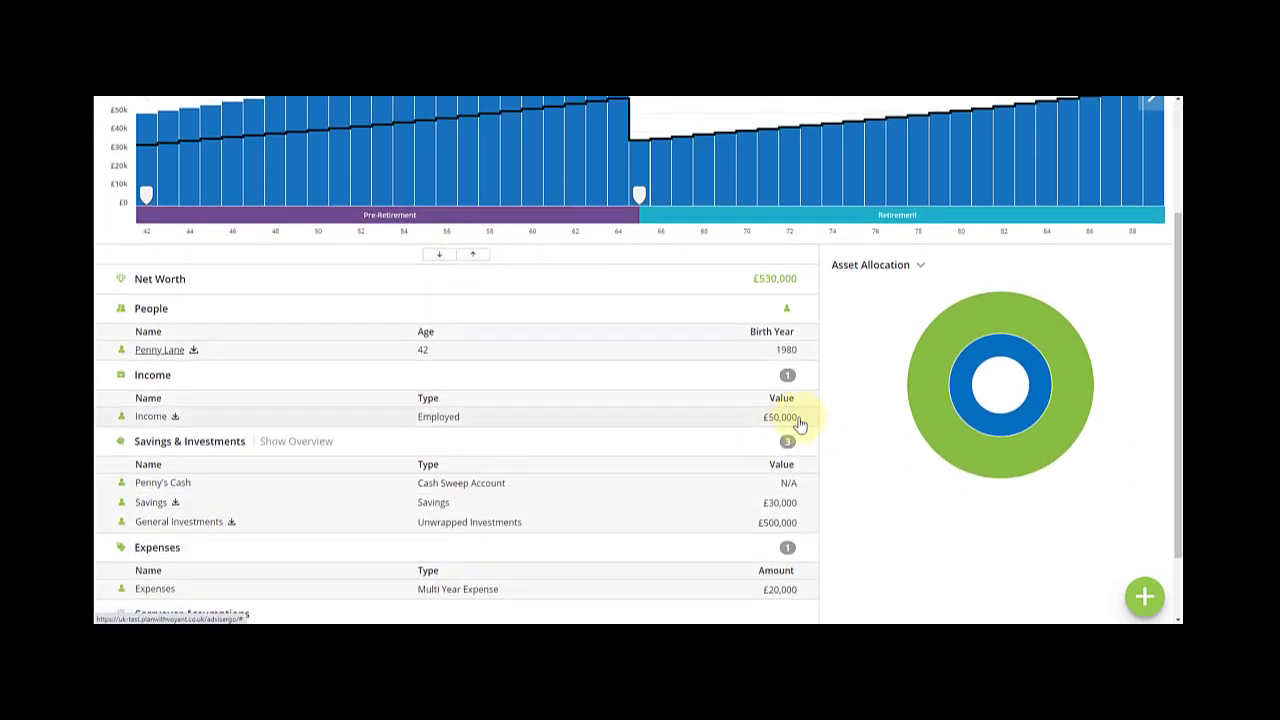
pyautogui.click(766, 418)
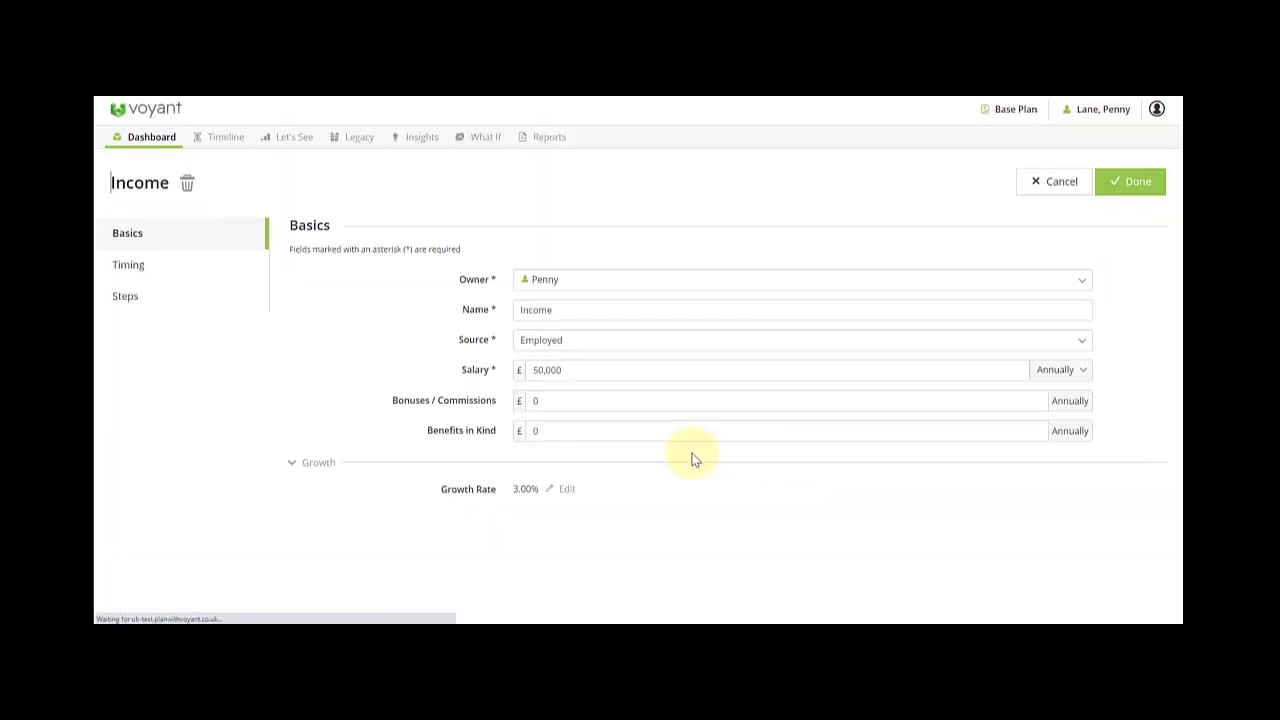
pyautogui.click(1054, 190)
pyautogui.scroll(-1, 688, 461)
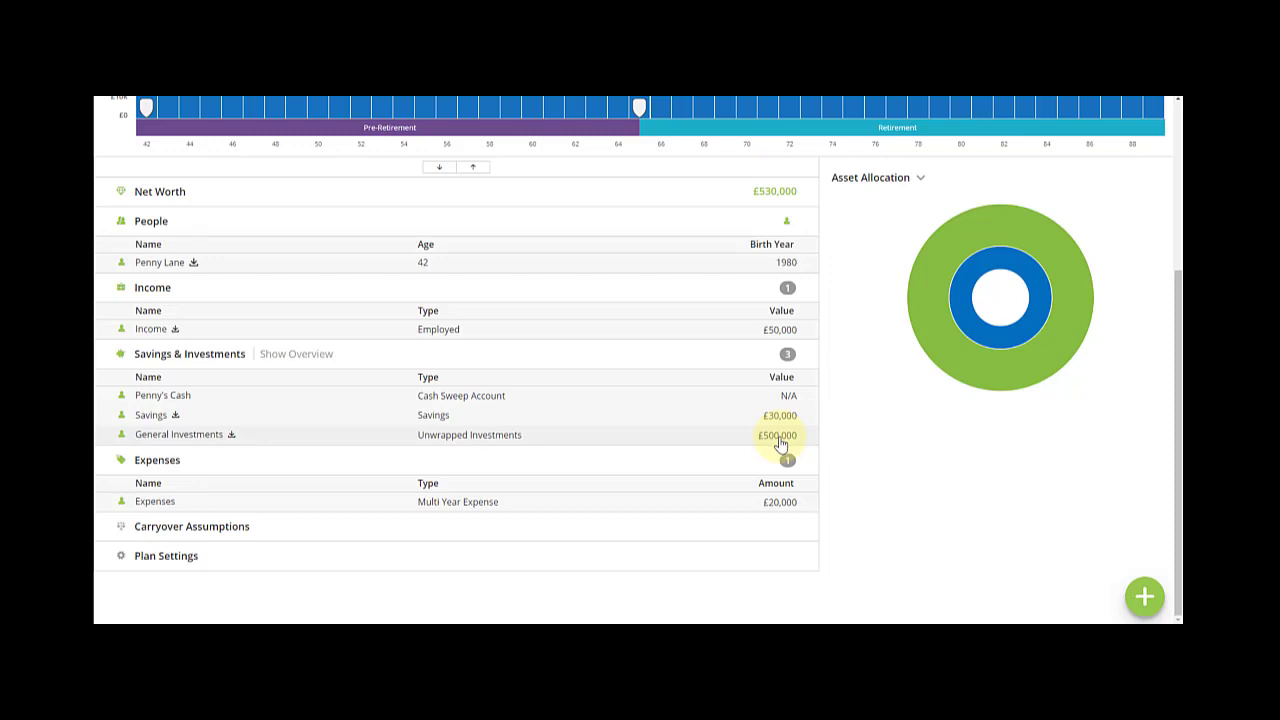
pyautogui.scroll(1, 715, 499)
pyautogui.scroll(3, 715, 499)
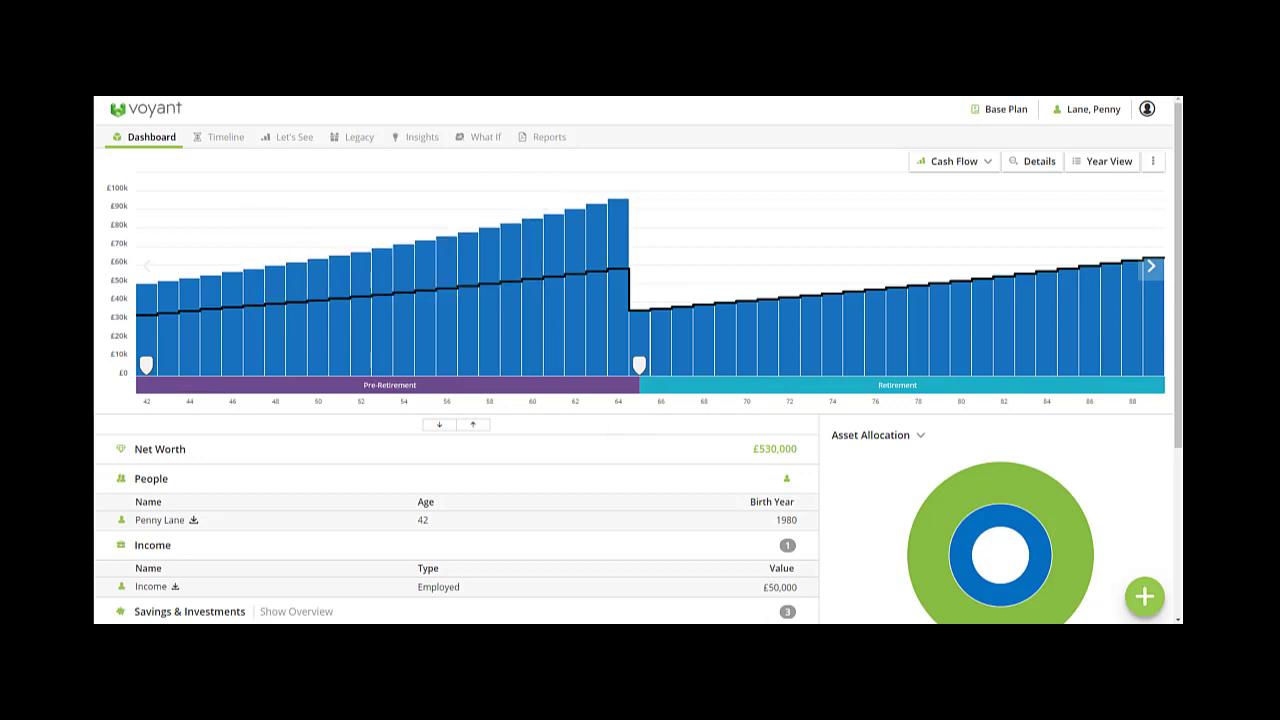
# Step: Return to the client list, open the recent client created on Feb 23, 2022 and go to Goals in the client view
pyautogui.click(1147, 109)
pyautogui.click(1120, 134)
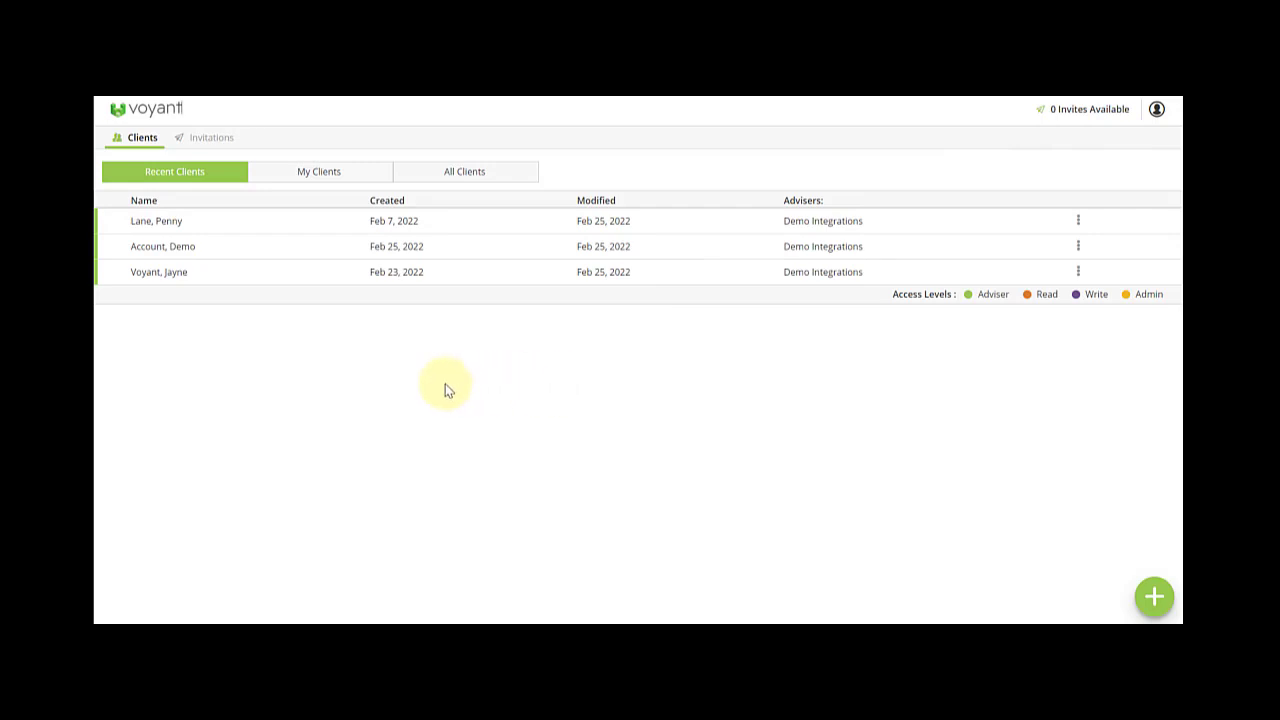
pyautogui.click(174, 278)
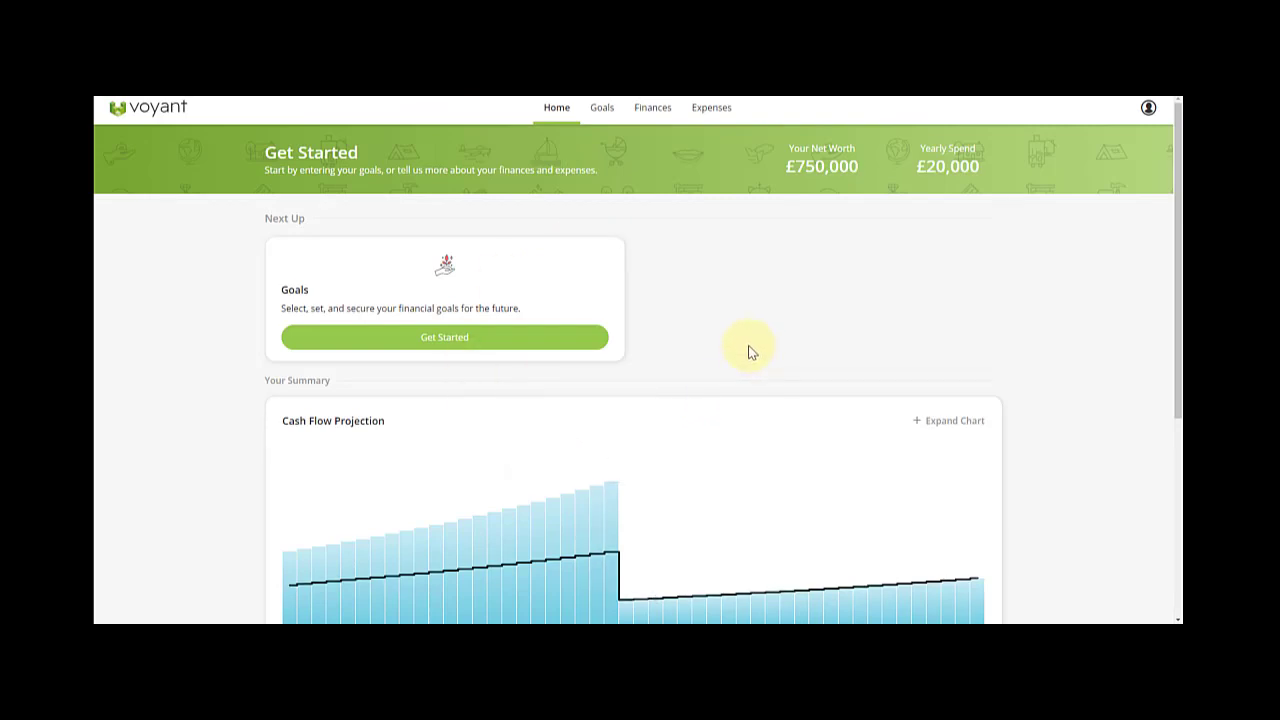
pyautogui.click(601, 107)
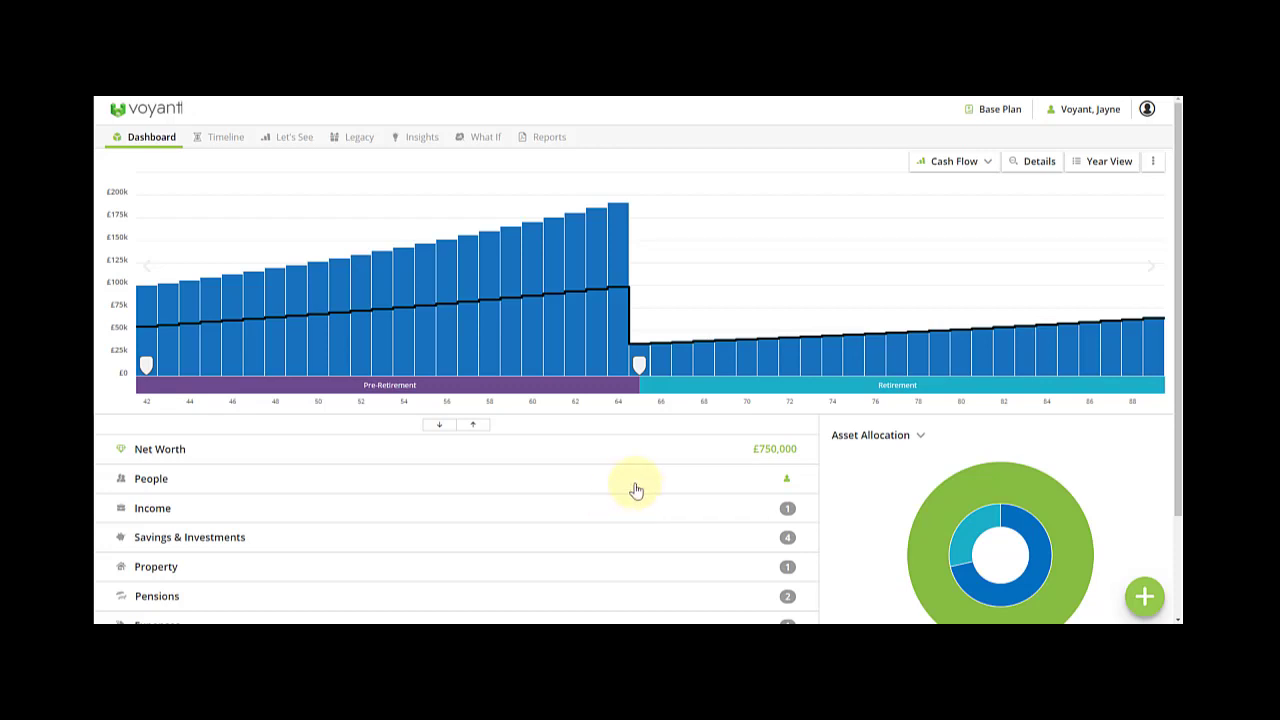
# Step: Start an integration export of the client's plan, keep all listed items marked for export and continue to the first item
pyautogui.click(1145, 598)
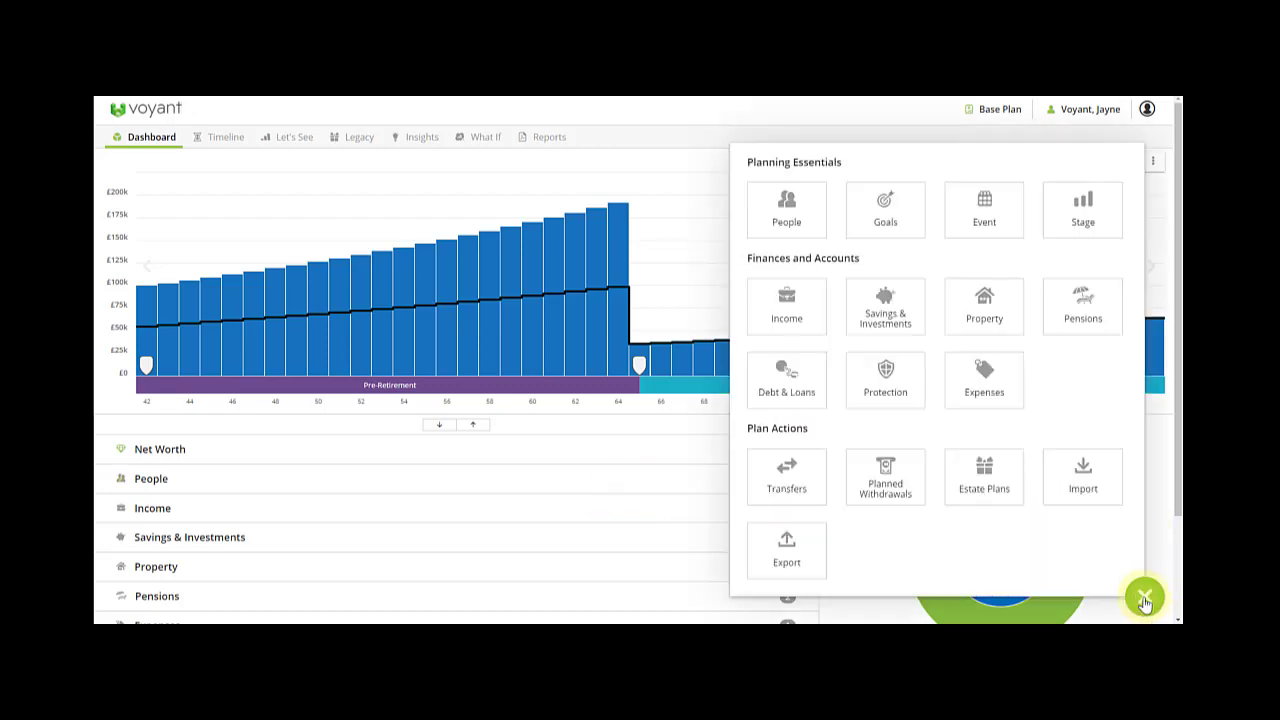
pyautogui.click(782, 563)
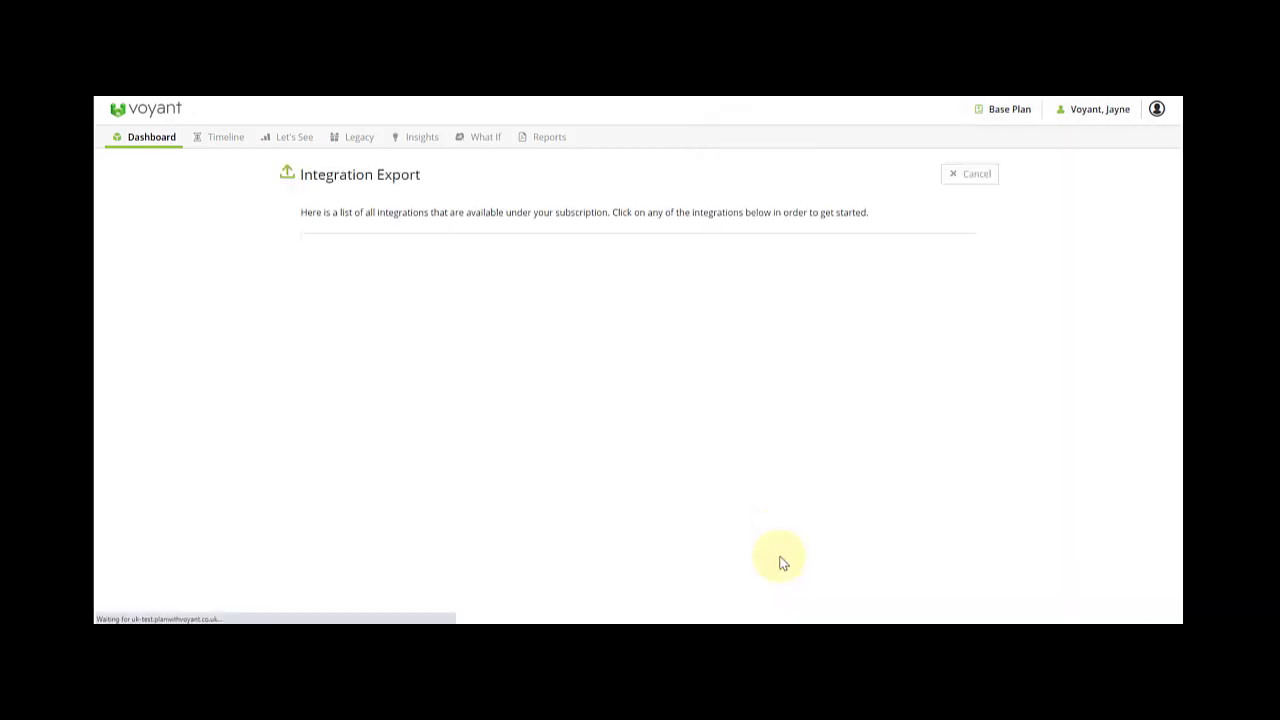
pyautogui.click(489, 266)
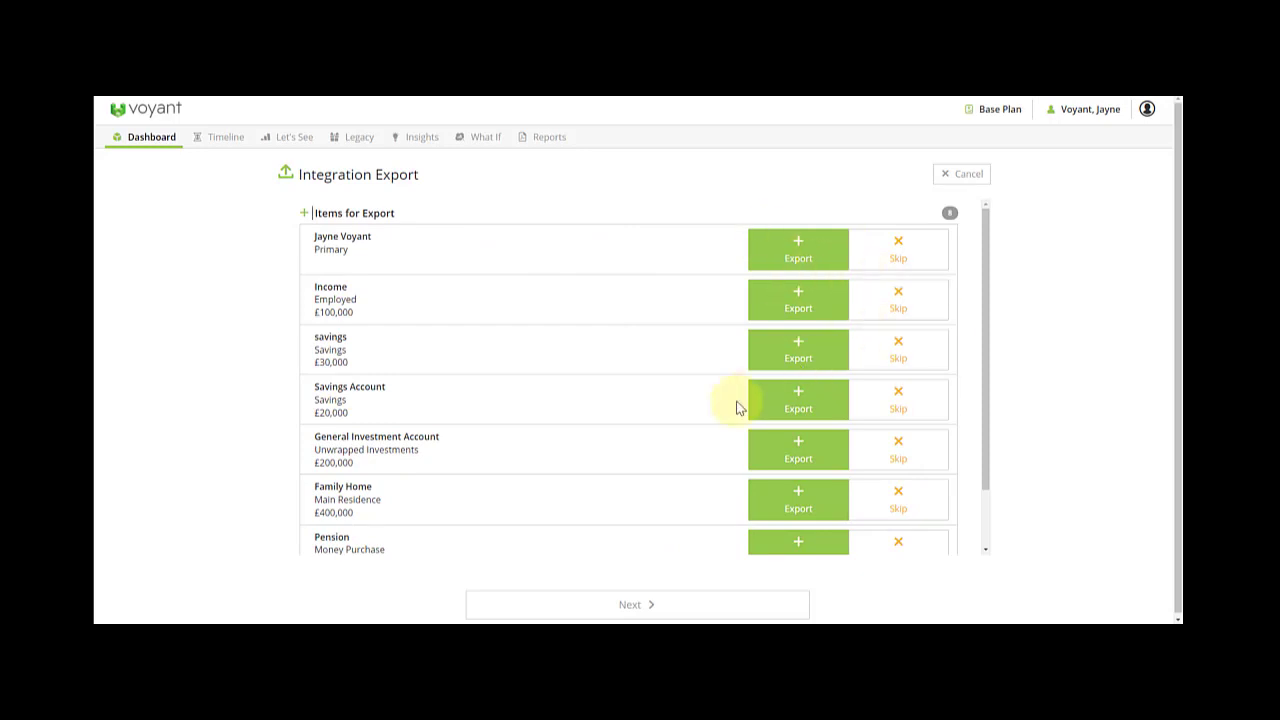
pyautogui.scroll(-1, 765, 545)
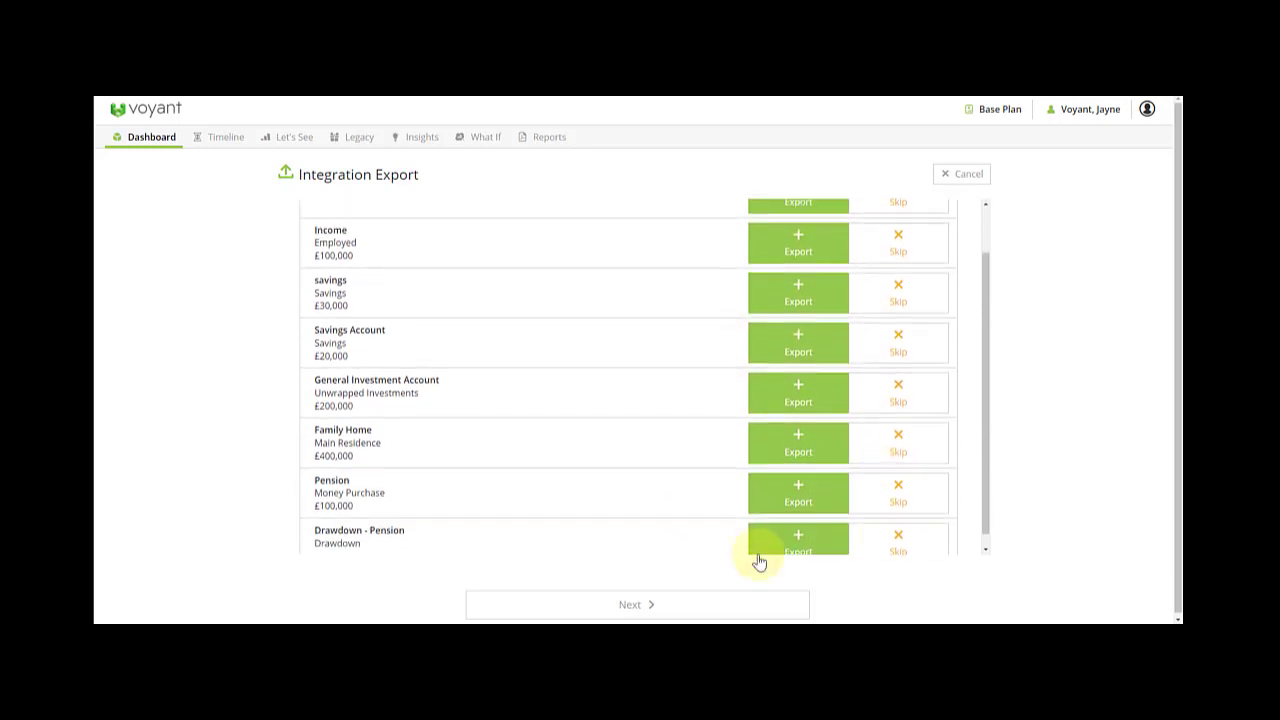
pyautogui.click(690, 606)
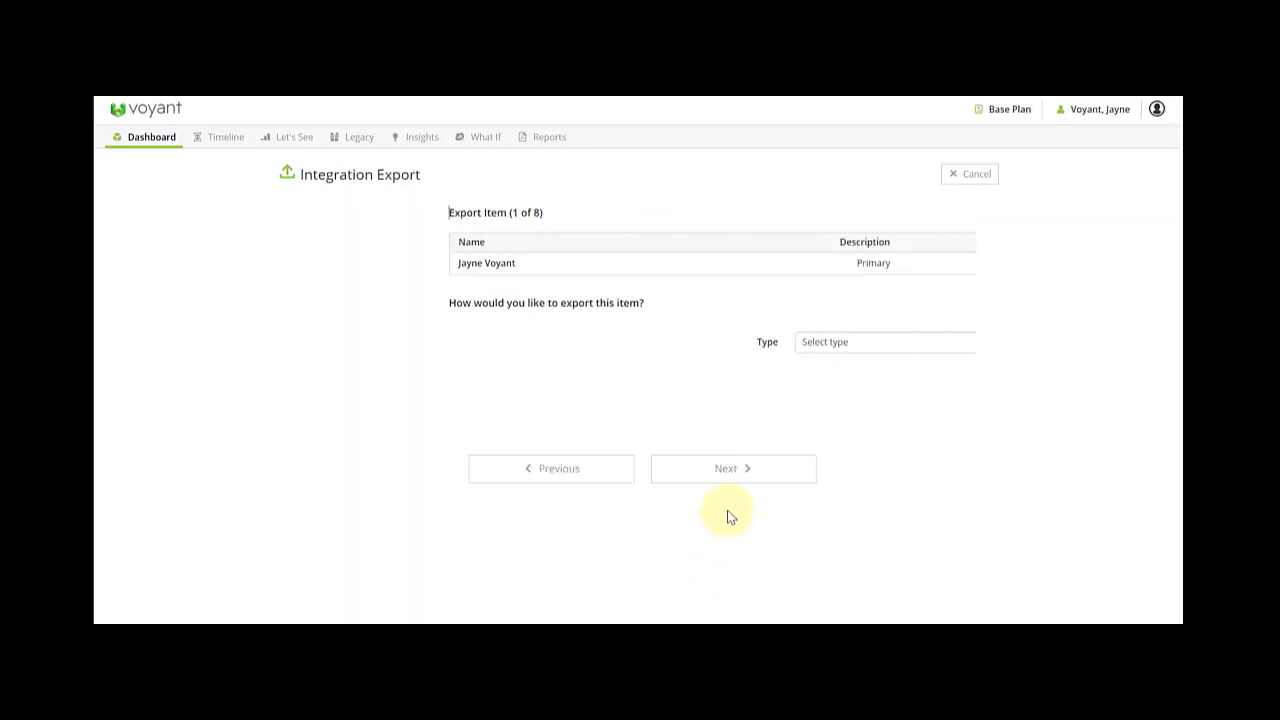
# Step: Set the export type of the primary person to Client and continue to the income item
pyautogui.click(708, 344)
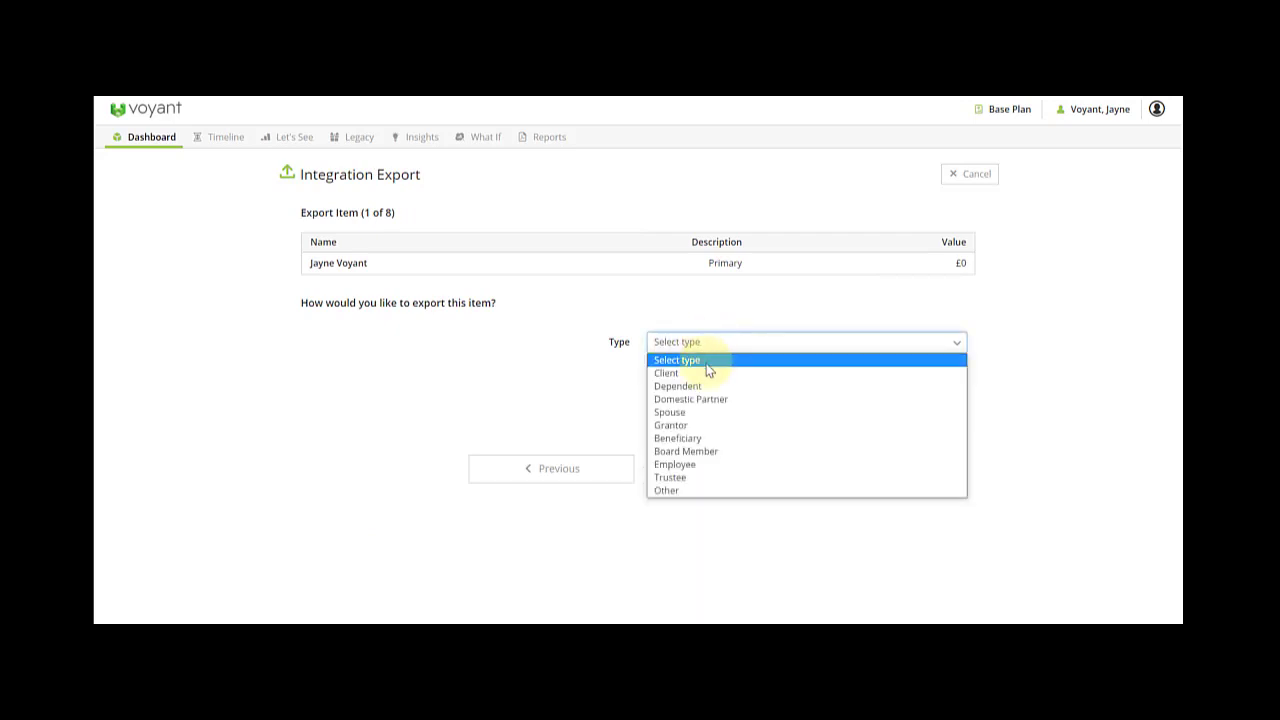
pyautogui.click(703, 371)
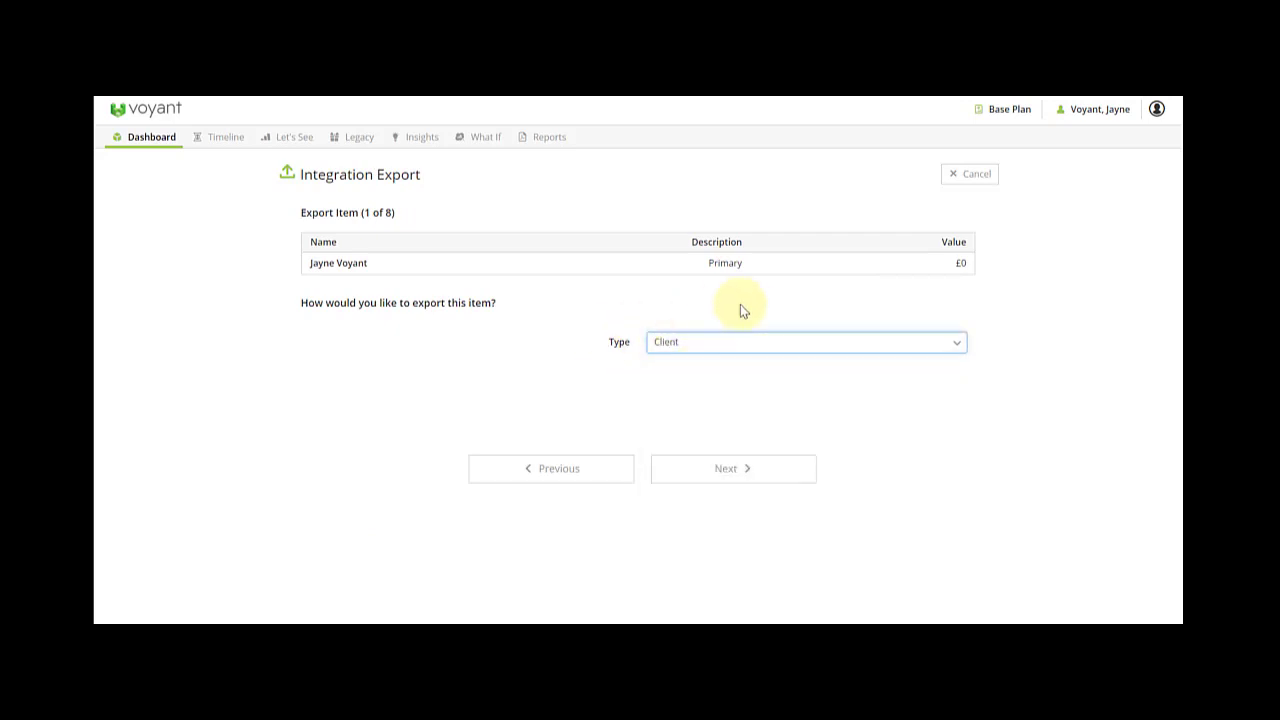
pyautogui.click(754, 477)
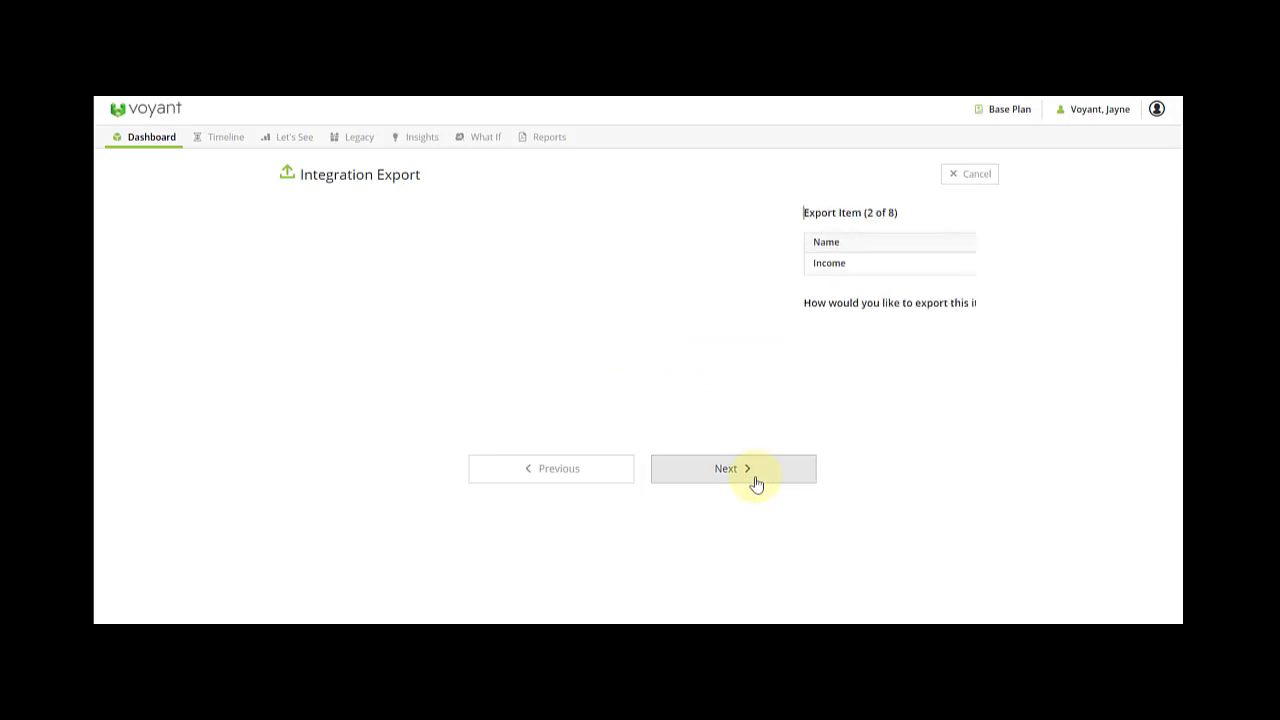
# Step: Set the Income item's export type to Employment with sub-type Employed and continue to the next item
pyautogui.click(712, 345)
pyautogui.click(714, 371)
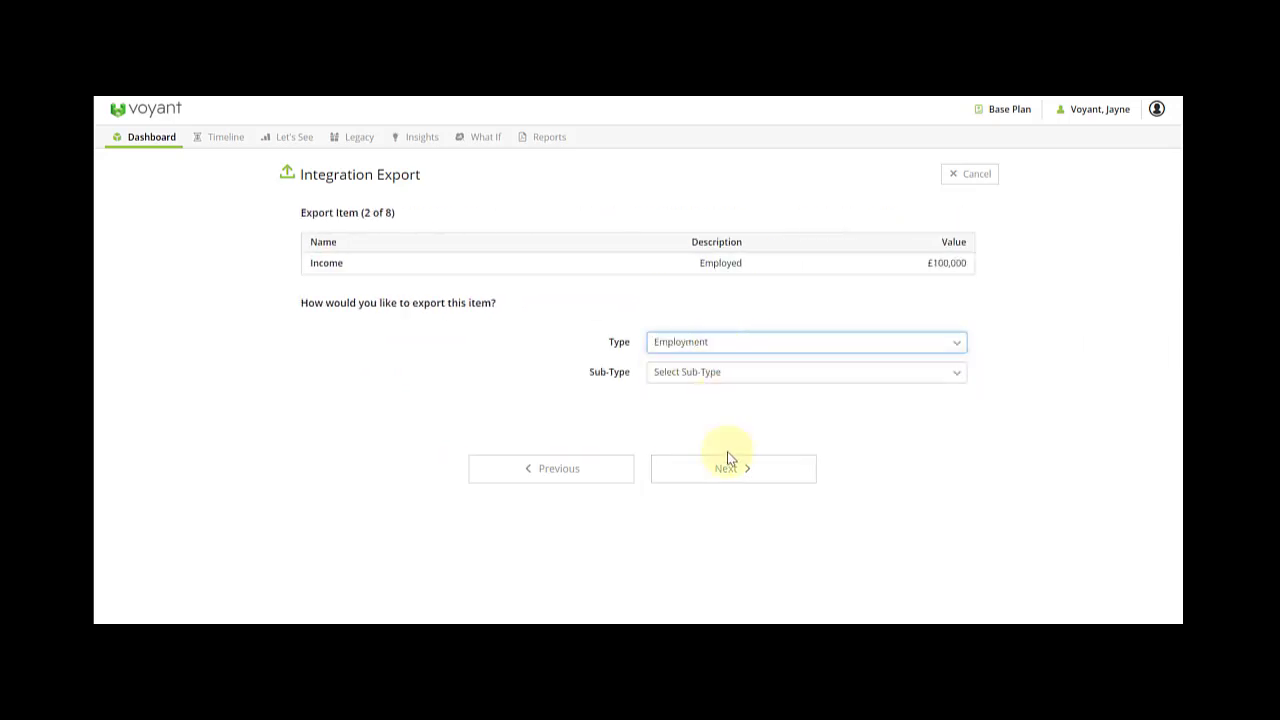
pyautogui.click(706, 372)
pyautogui.click(690, 403)
pyautogui.click(722, 470)
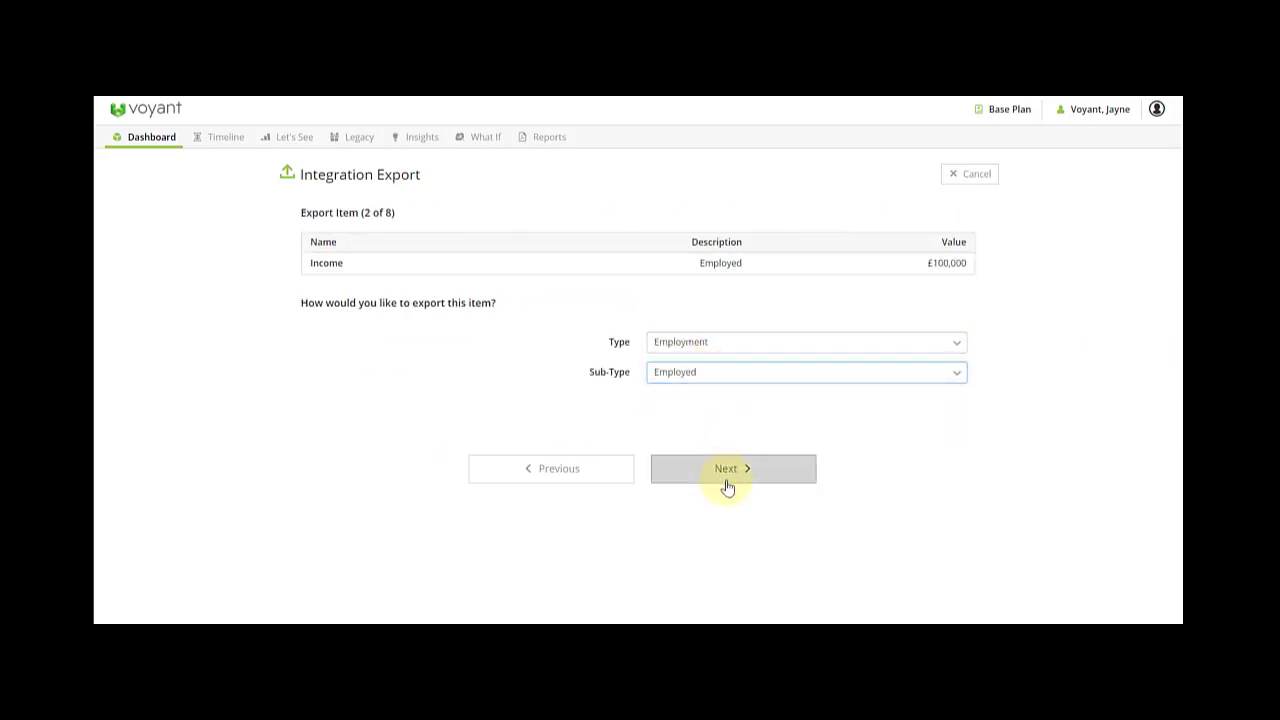
# Step: Set the £30,000 savings item's export type to Savings Account with sub-type Savings and continue
pyautogui.click(684, 350)
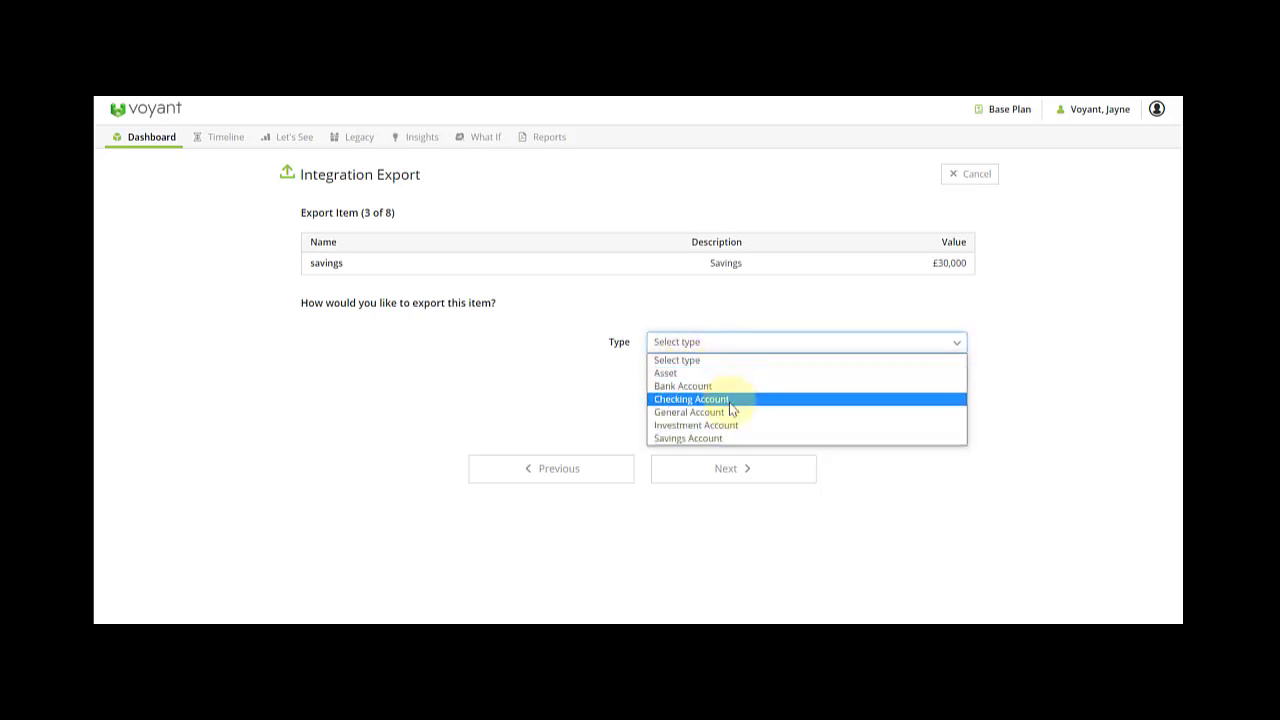
pyautogui.click(729, 438)
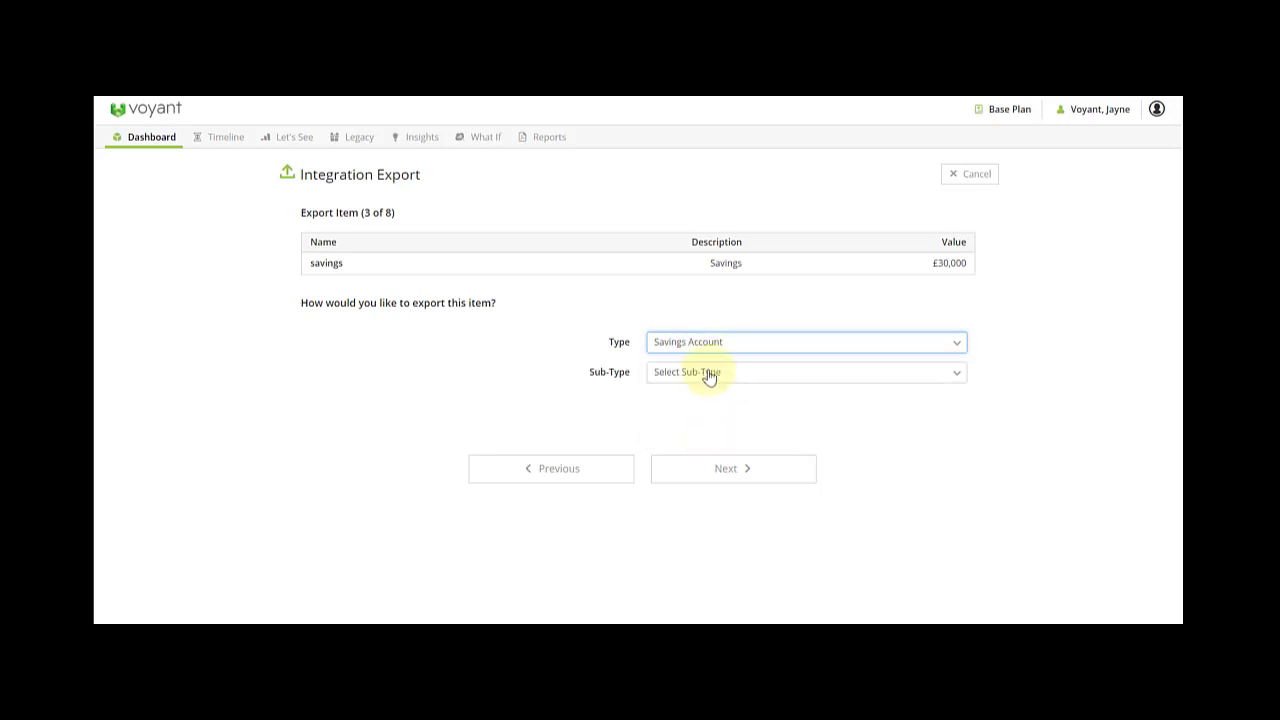
pyautogui.click(706, 372)
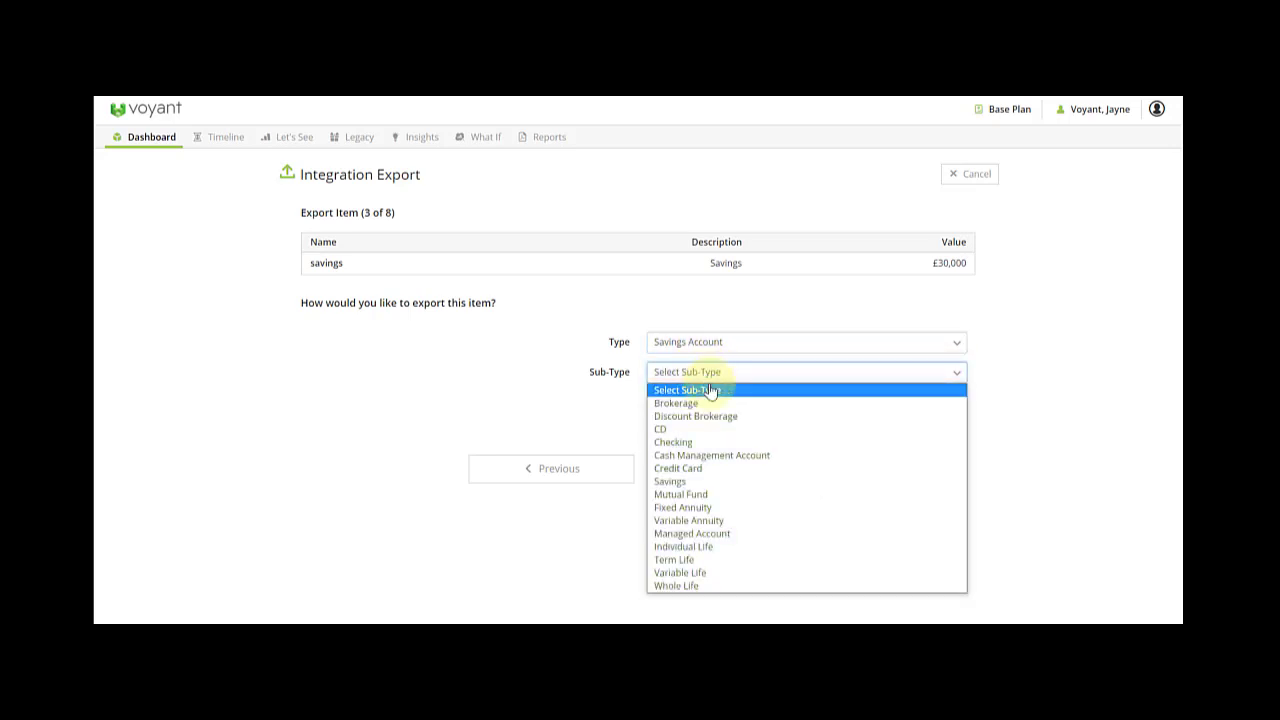
pyautogui.click(718, 481)
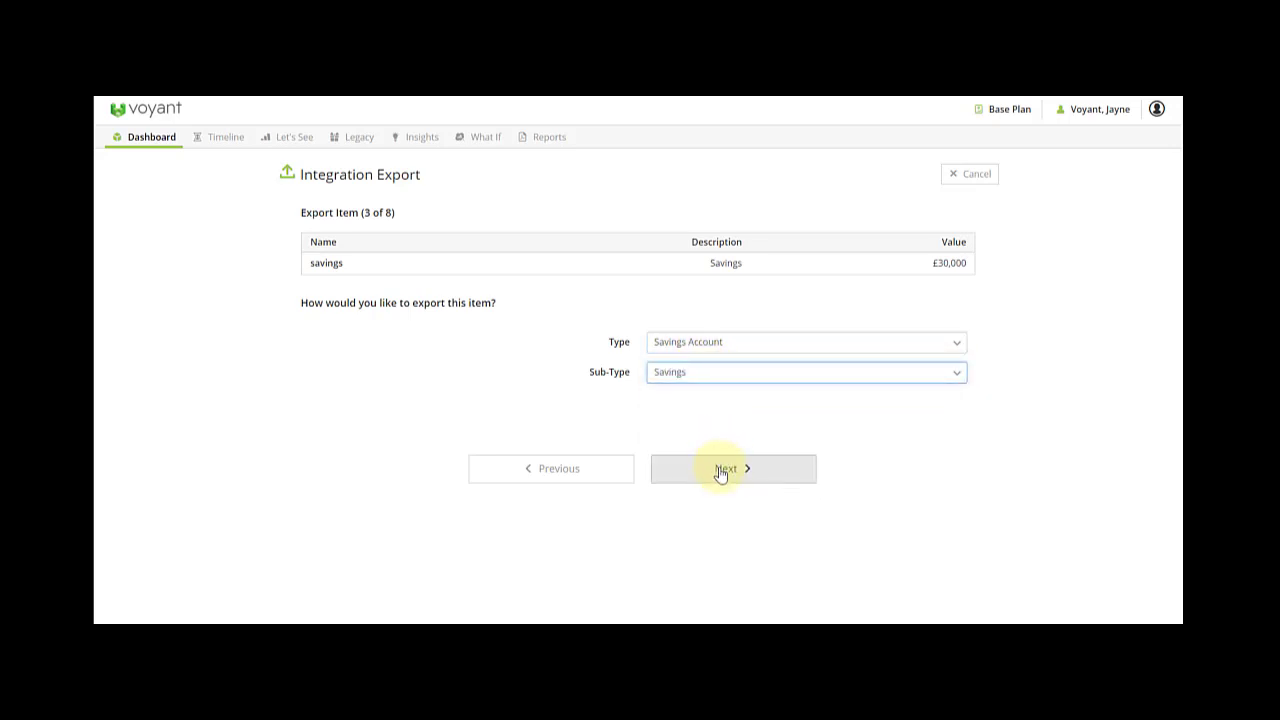
pyautogui.click(722, 470)
# Step: Set the £20,000 Savings Account item to type Savings Account, sub-type Savings, and submit the export from the final list of plan items
pyautogui.click(709, 346)
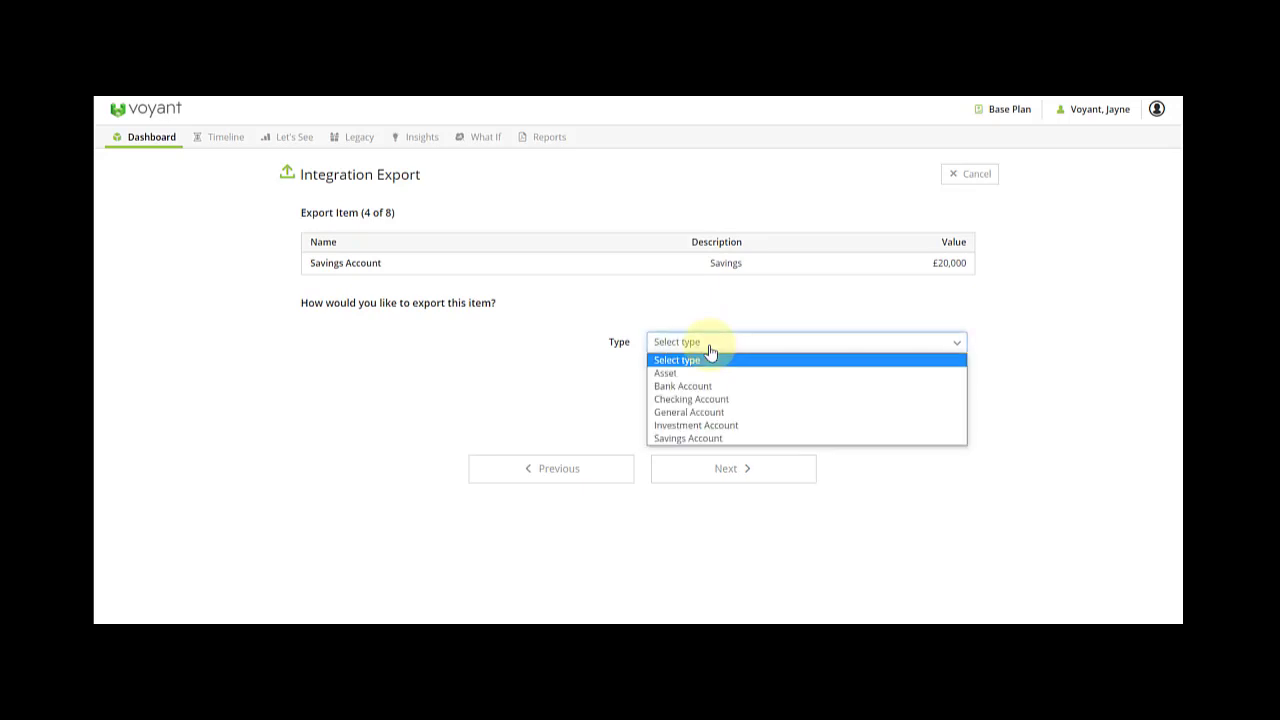
pyautogui.click(721, 438)
pyautogui.click(706, 373)
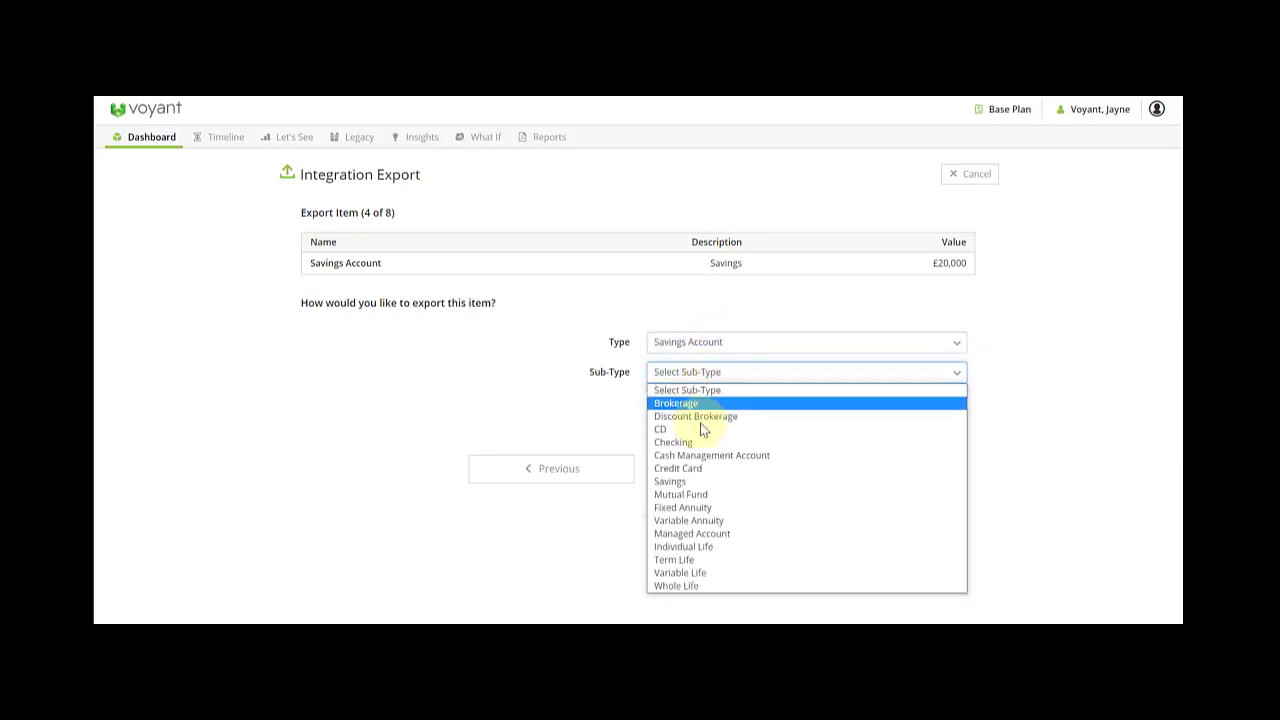
pyautogui.click(690, 481)
pyautogui.click(738, 472)
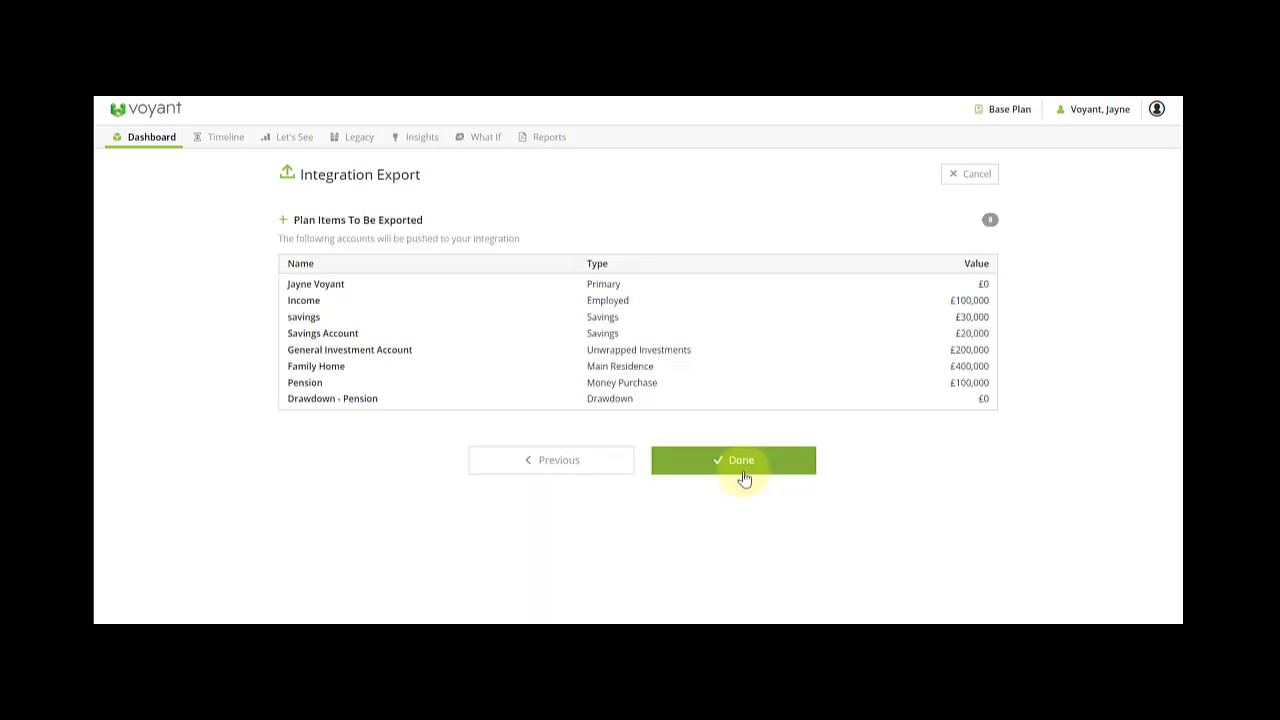
pyautogui.click(750, 466)
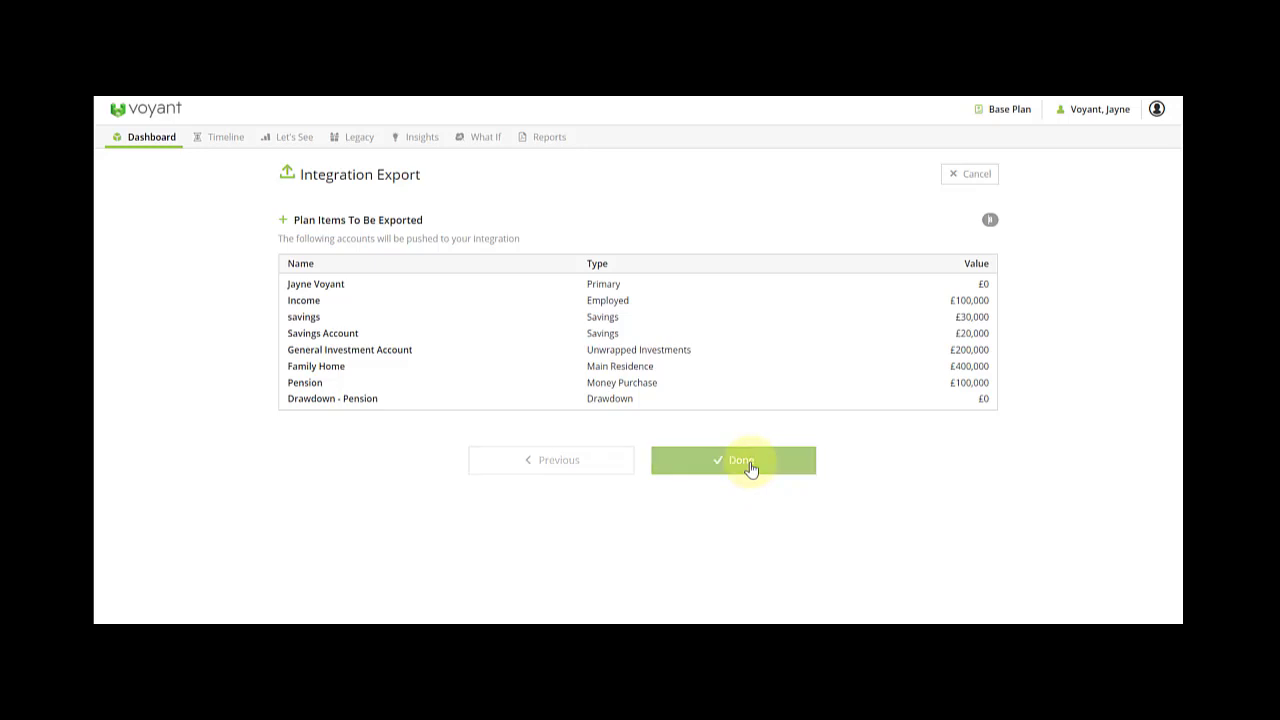